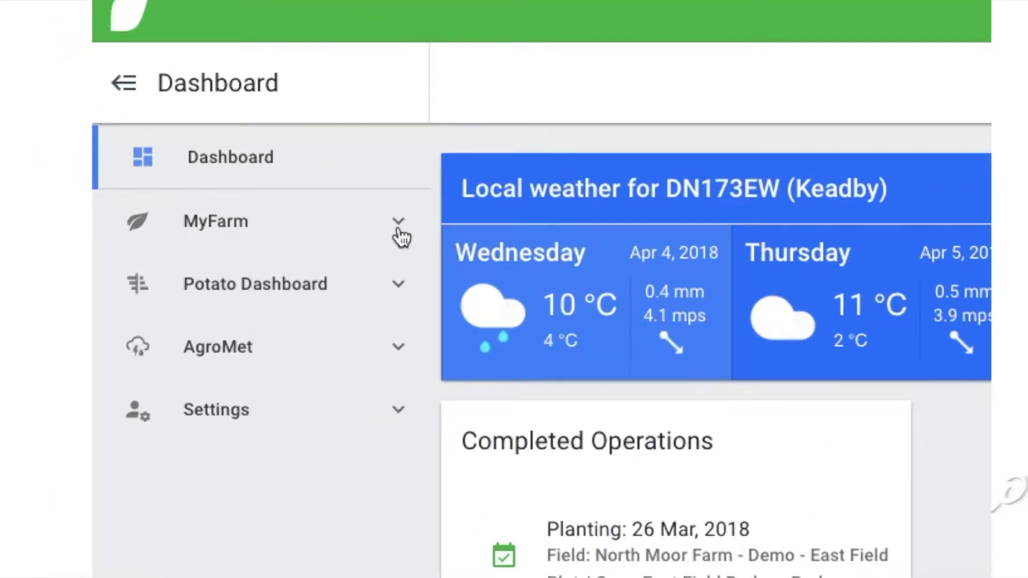
# Go to the MyFarm operations list and start adding a new operation
pyautogui.click(399, 230)
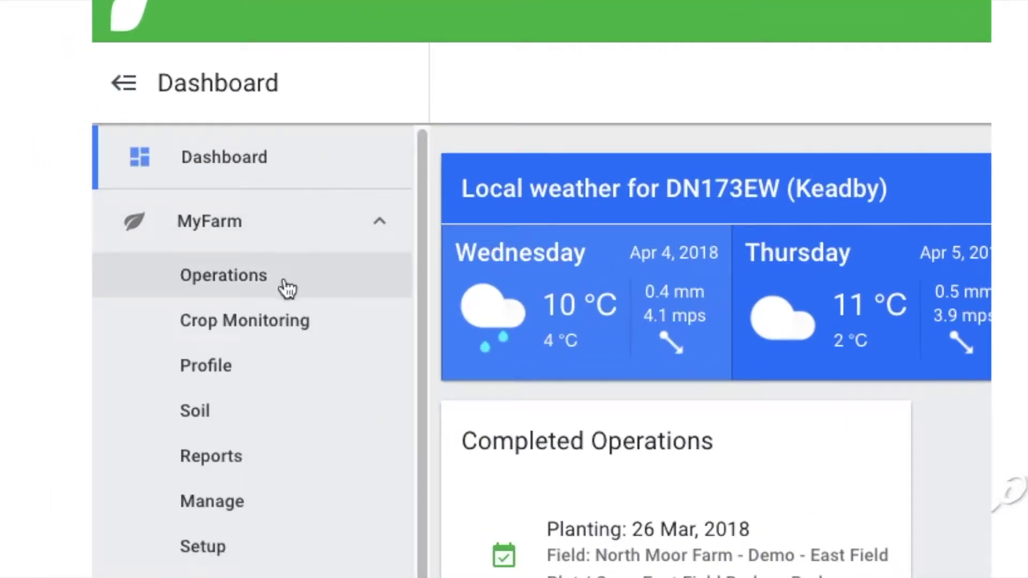
pyautogui.click(288, 289)
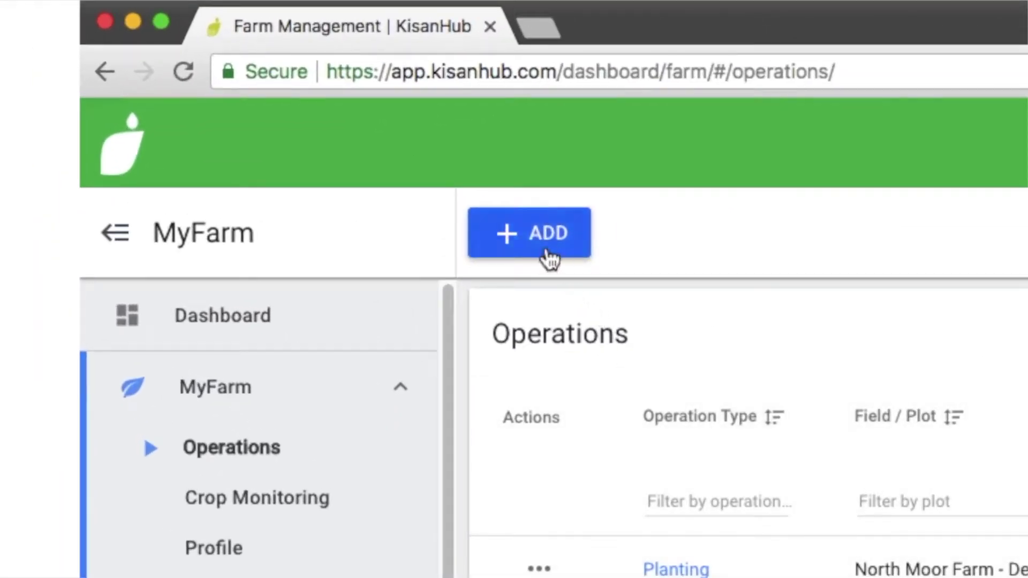
pyautogui.click(540, 245)
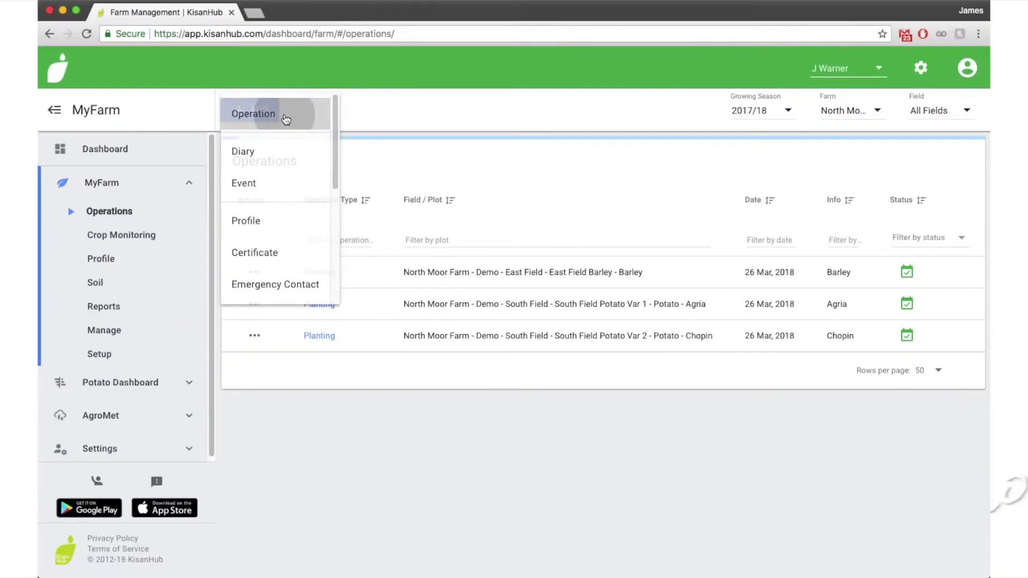
pyautogui.click(600, 254)
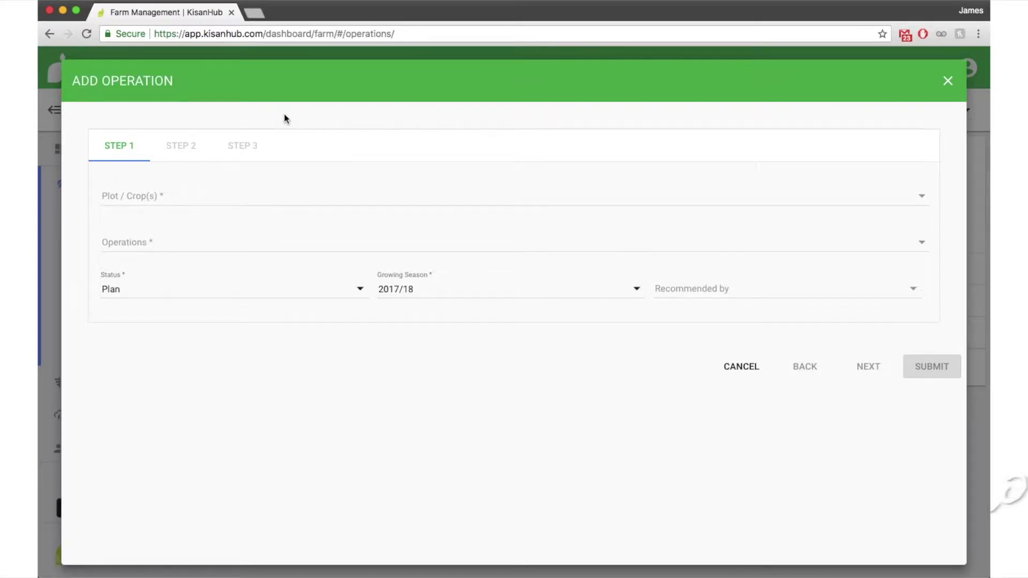
# Assign the plot South Field - South Field Potato Var 1 - Potato - Agria to the new operation
pyautogui.click(839, 204)
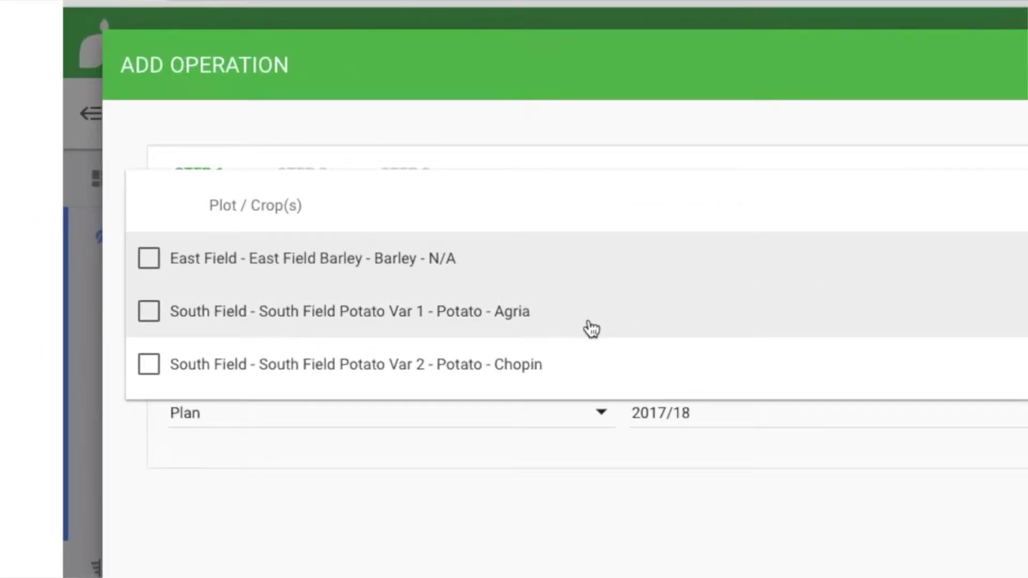
pyautogui.click(592, 329)
pyautogui.click(583, 375)
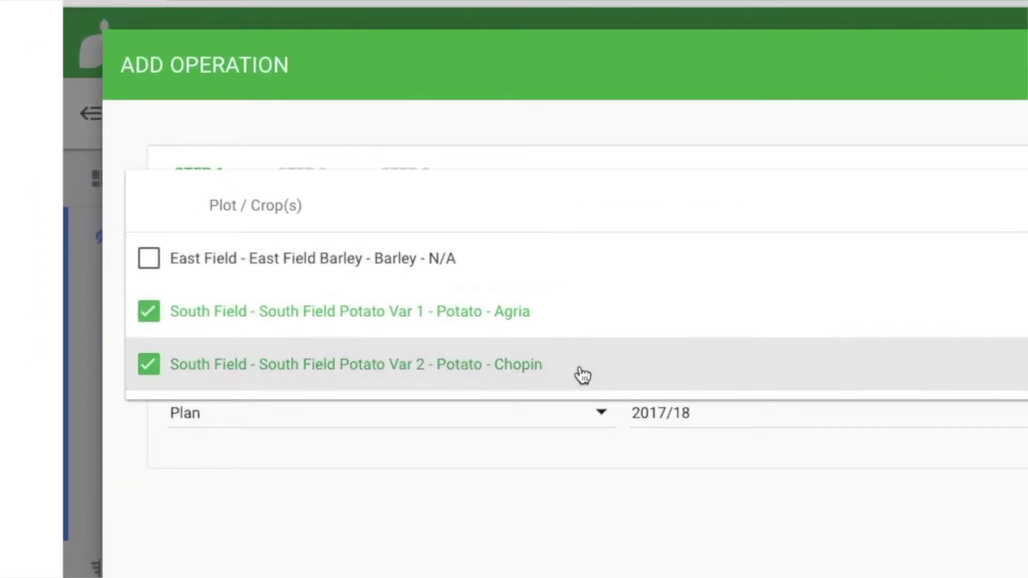
pyautogui.click(687, 515)
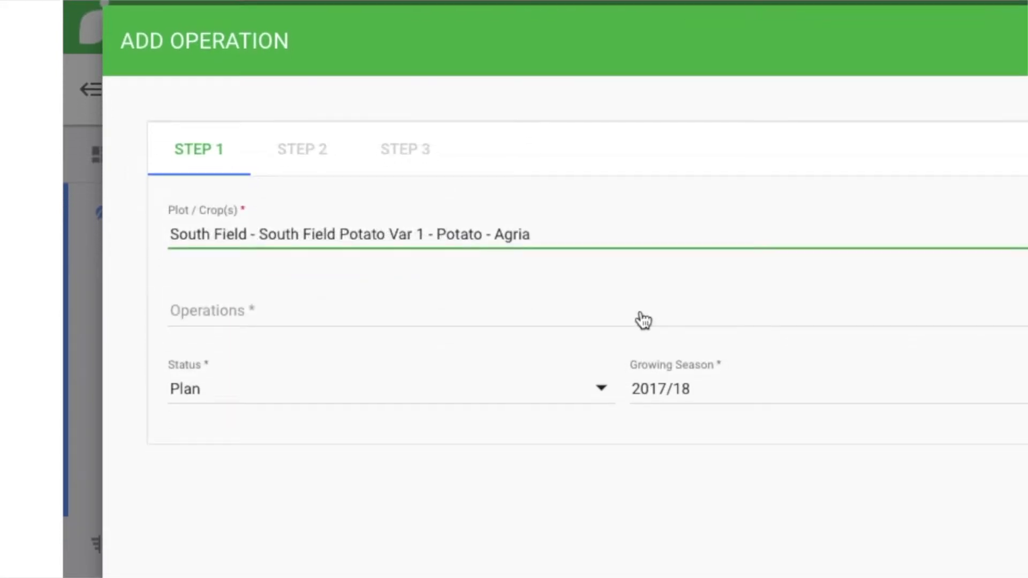
# Choose Spraying as the operation and keep its status as Plan
pyautogui.click(643, 320)
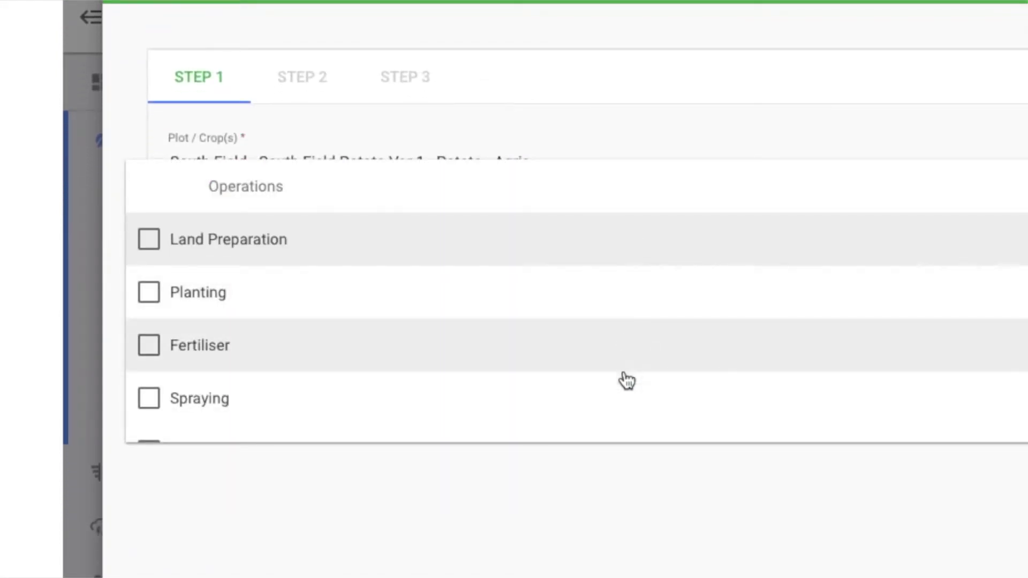
pyautogui.click(625, 399)
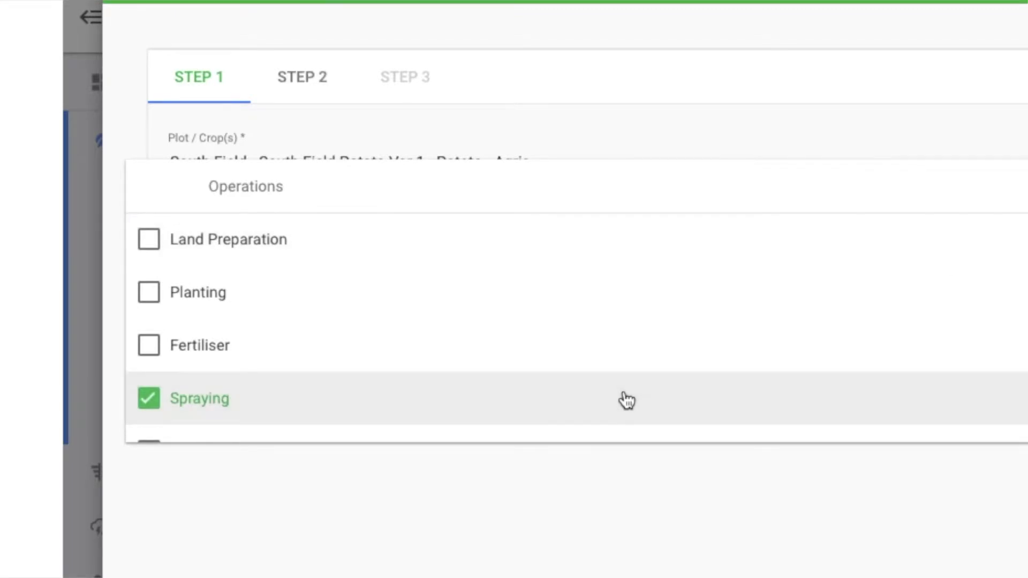
pyautogui.click(635, 470)
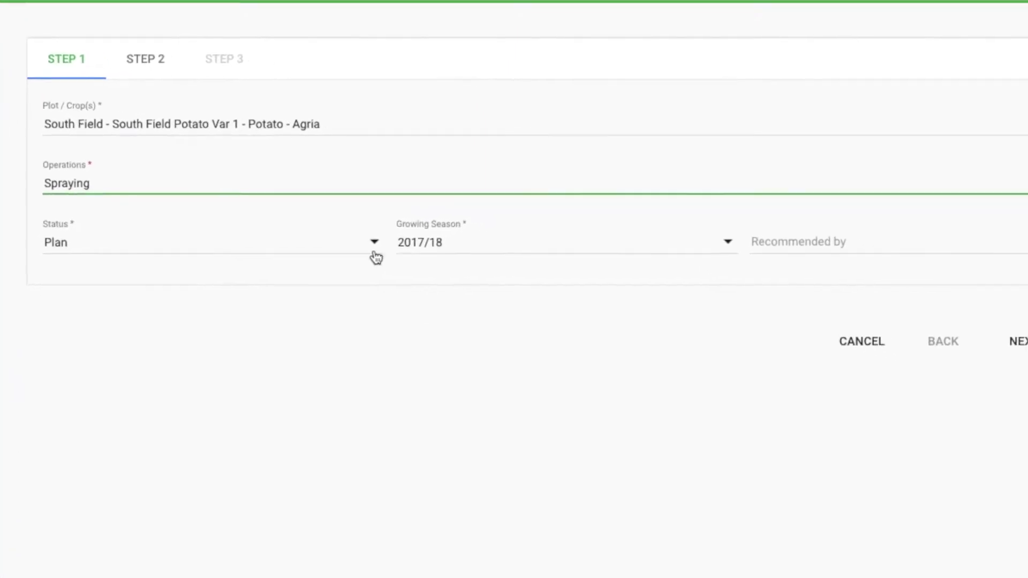
pyautogui.click(369, 242)
pyautogui.click(349, 254)
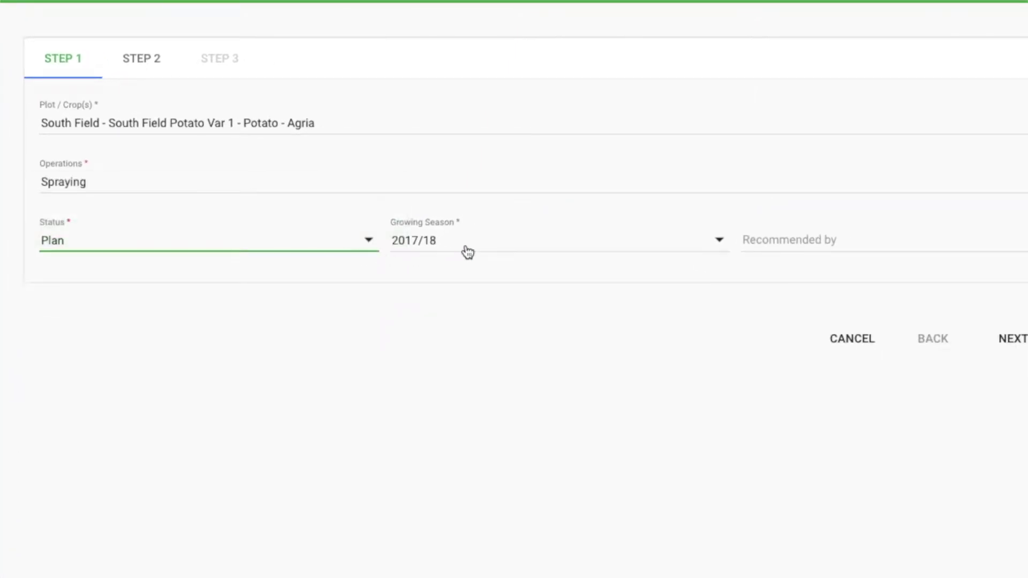
# Select the listed person as the recommender and proceed to Step 2 of the operation
pyautogui.click(841, 245)
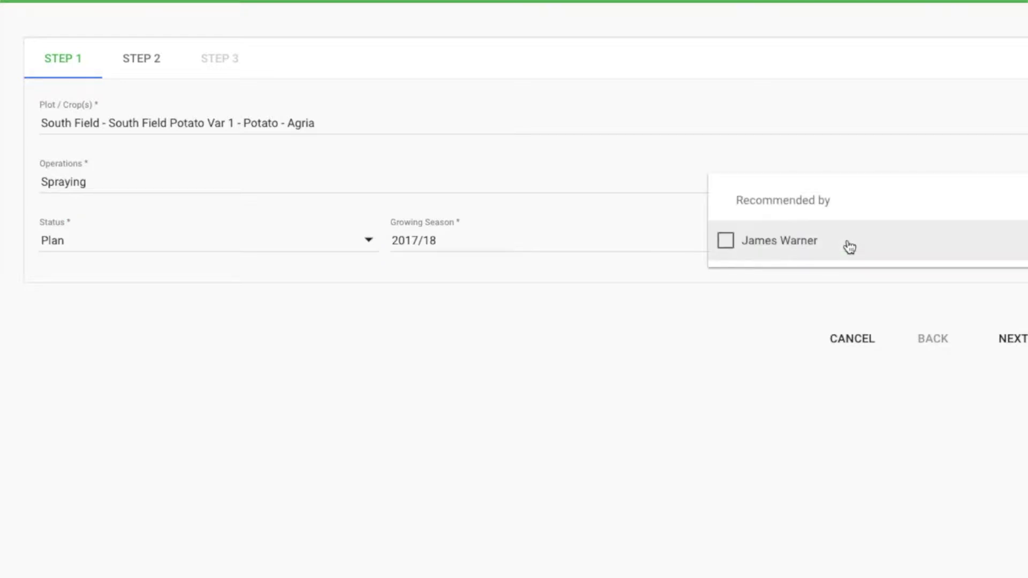
pyautogui.click(818, 248)
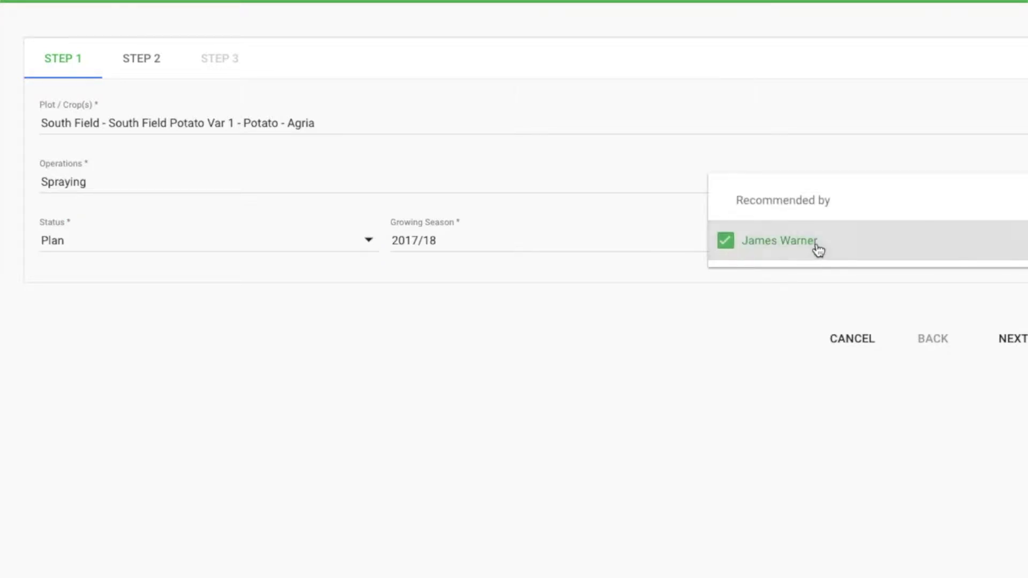
pyautogui.click(772, 309)
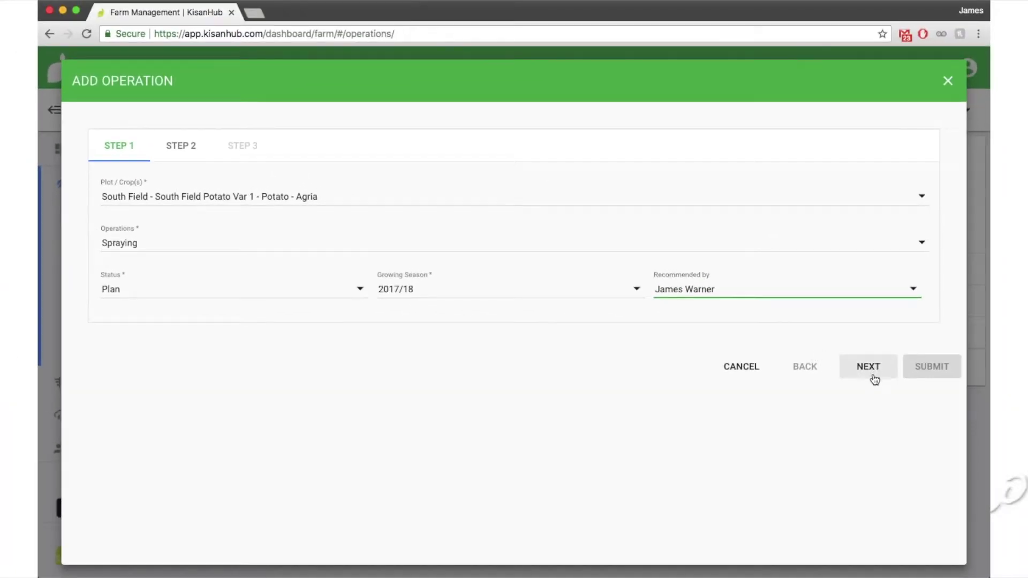
pyautogui.click(874, 381)
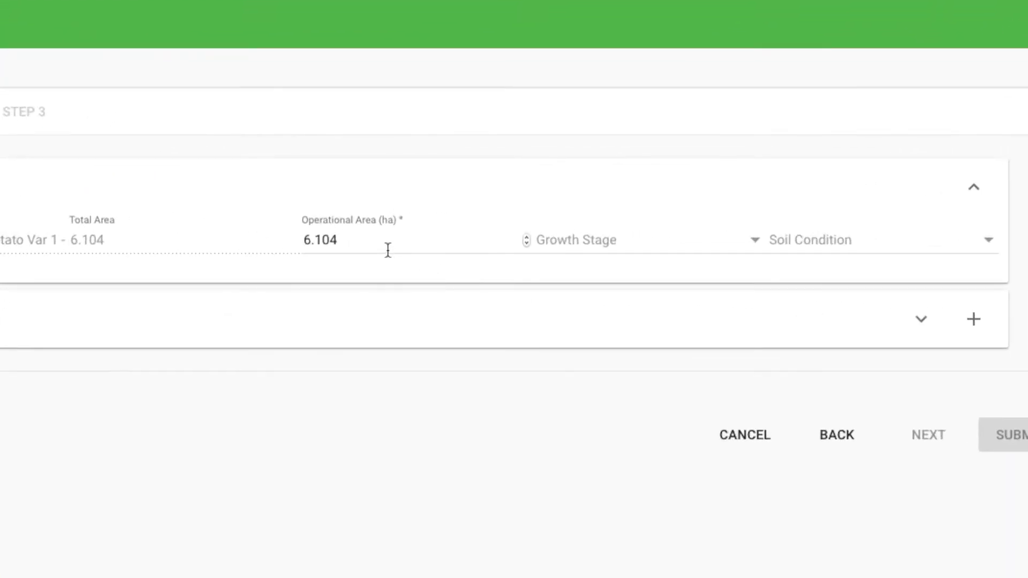
# Set the operational area of the South Field Potato Var 1 plot to 6.1 ha
pyautogui.click(362, 246)
pyautogui.press('BackSpace')
pyautogui.press('BackSpace')
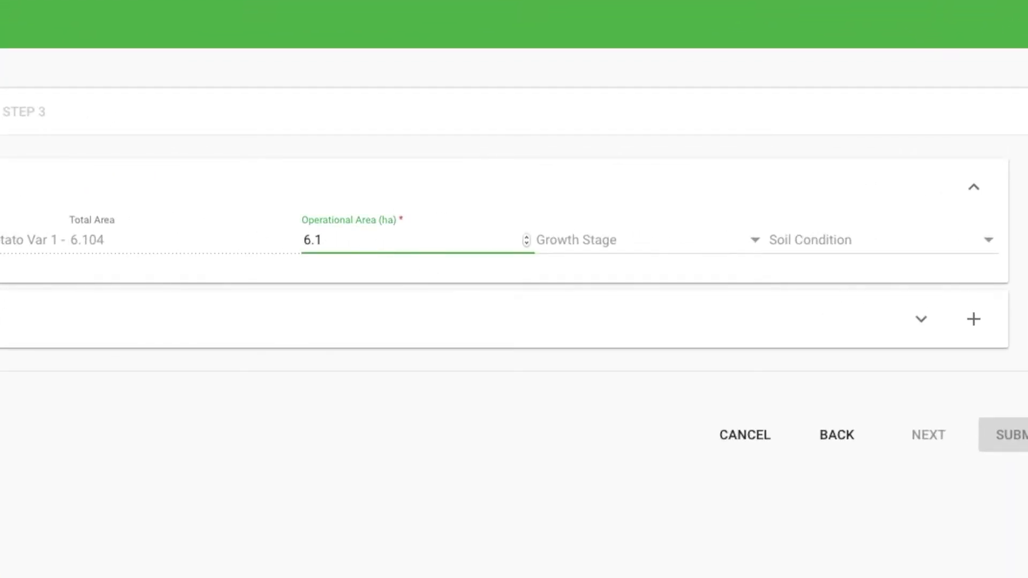
pyautogui.click(354, 397)
# Set the plot's growth stage to 2 - Sprouts upright (< 2 mm) and soil condition to 3 - Field Capacity
pyautogui.click(656, 248)
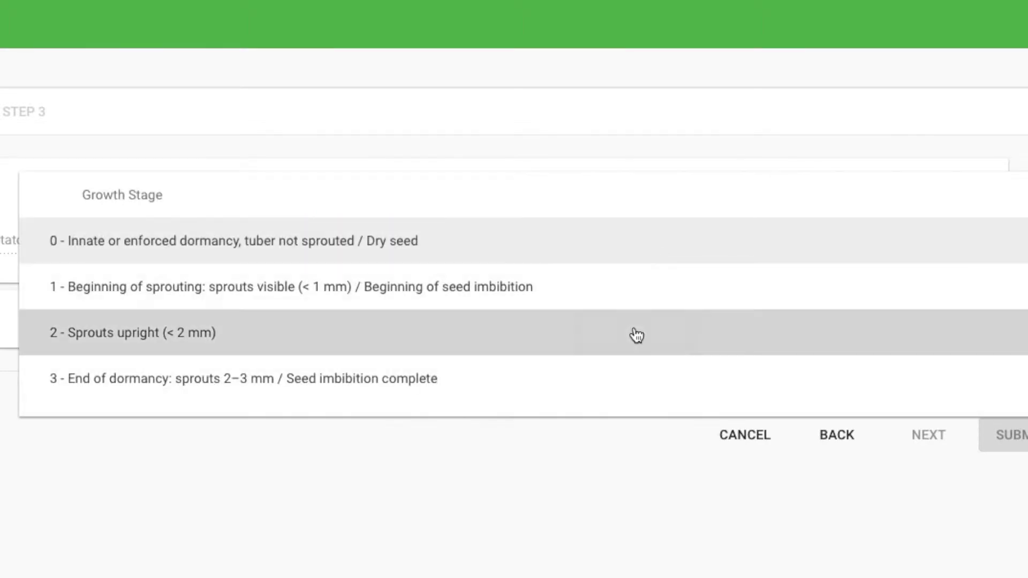
pyautogui.click(637, 336)
pyautogui.click(810, 244)
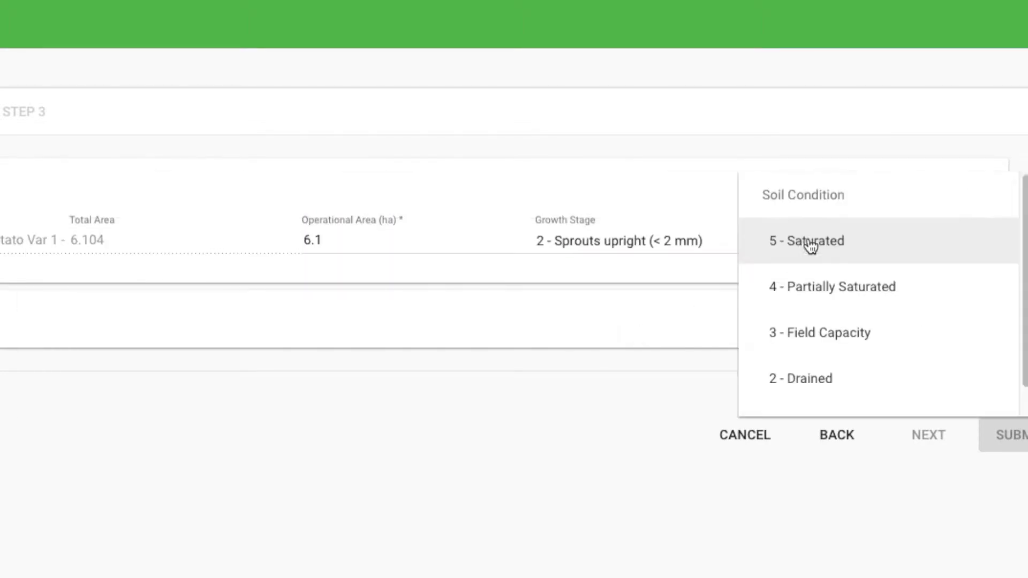
pyautogui.click(828, 334)
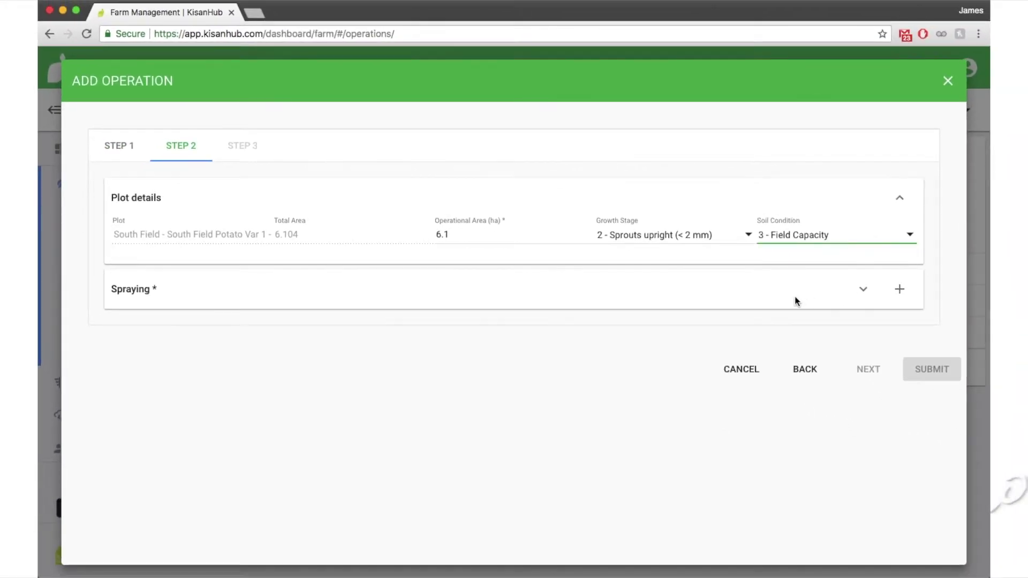
# In the Spraying details, set the product type to Insecticide and choose ALPHA CHLORPYRIFOS as the product
pyautogui.click(863, 292)
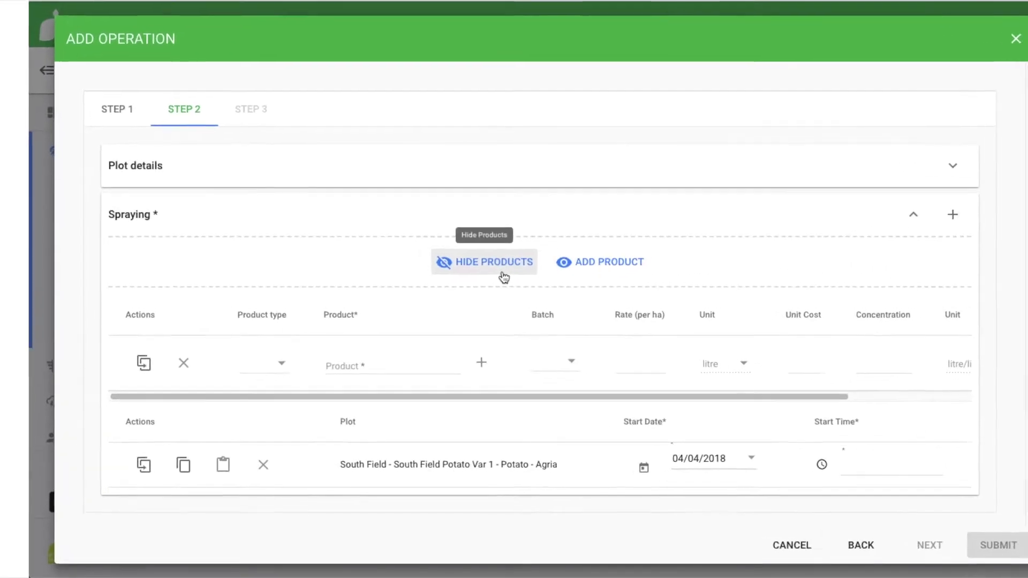
pyautogui.click(338, 294)
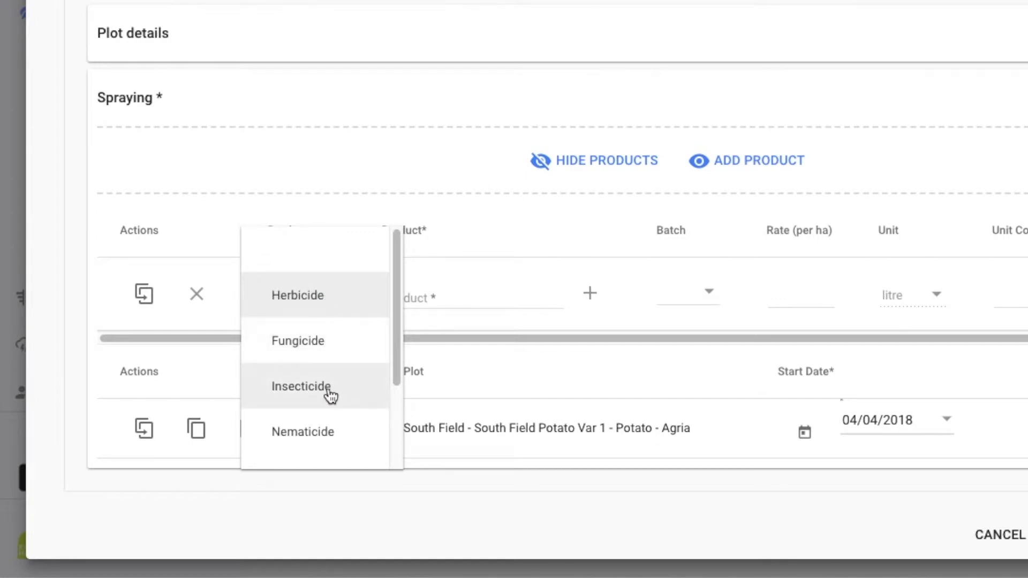
pyautogui.click(330, 394)
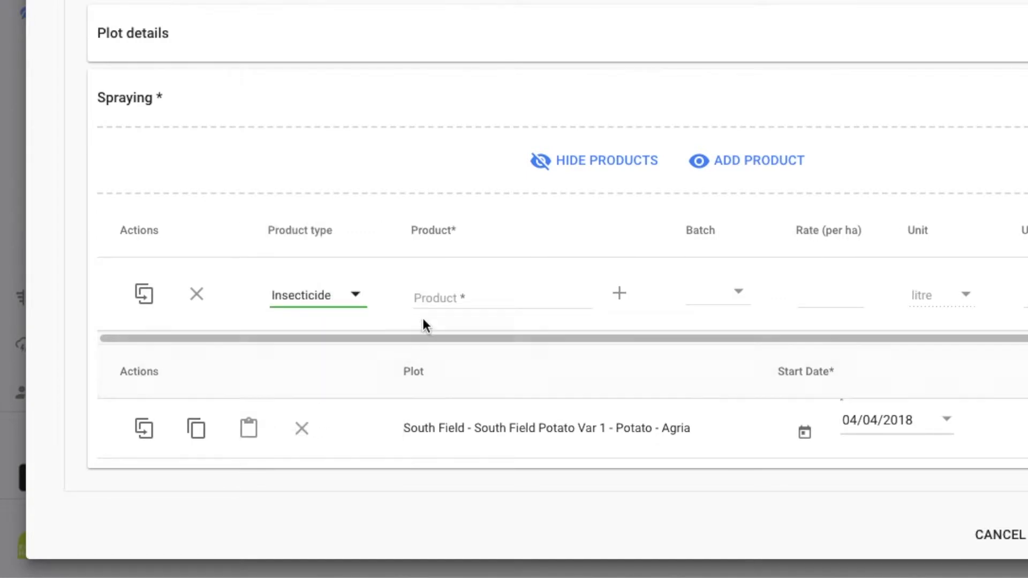
pyautogui.click(454, 301)
pyautogui.write('Alp')
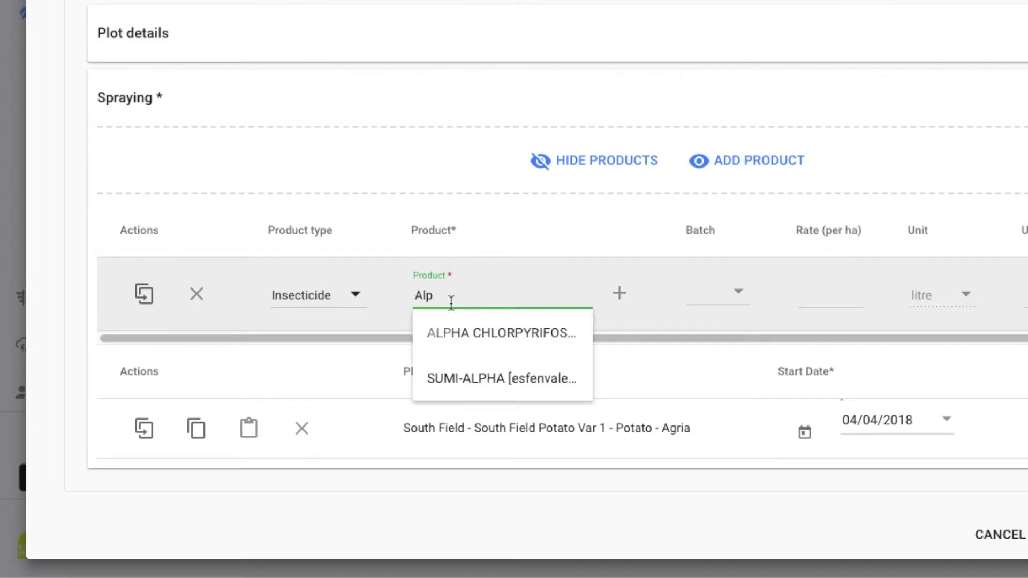
pyautogui.click(469, 350)
pyautogui.click(469, 349)
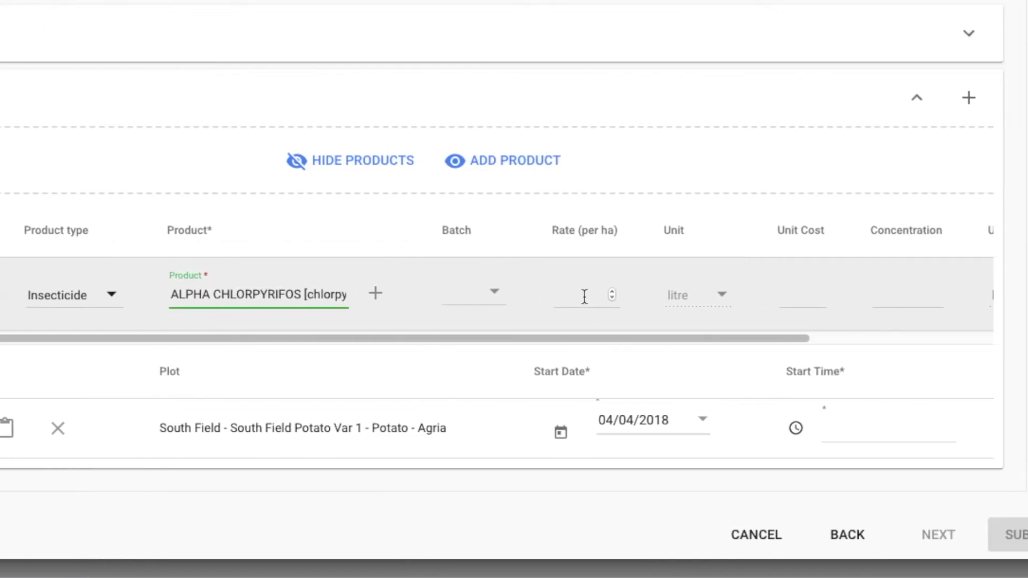
# Set the insecticide's rate per hectare to 10, unit cost to 30 and concentration to 0.5
pyautogui.click(684, 296)
pyautogui.write('10')
pyautogui.click(780, 296)
pyautogui.write('30')
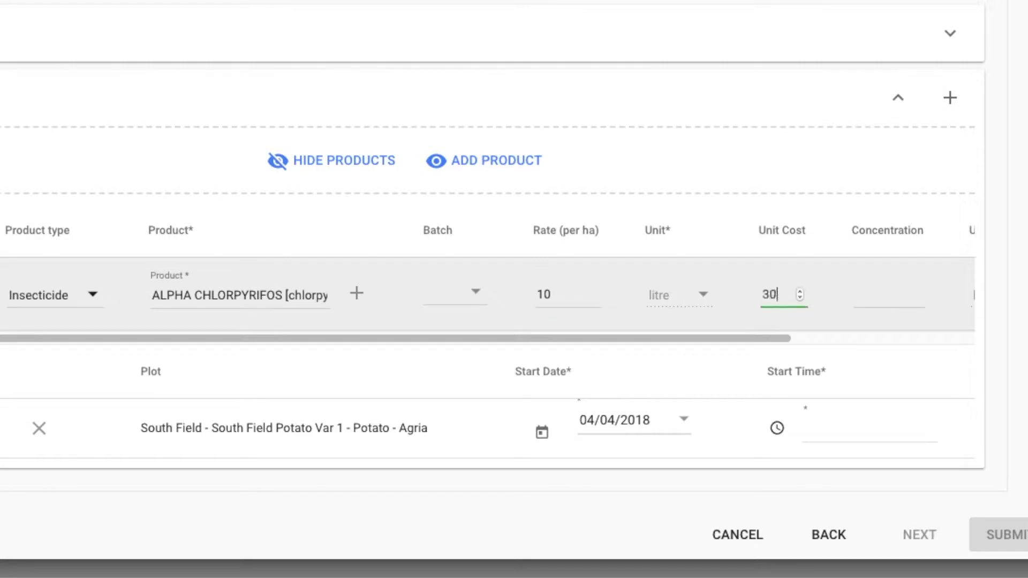
pyautogui.click(860, 297)
pyautogui.write('0.5')
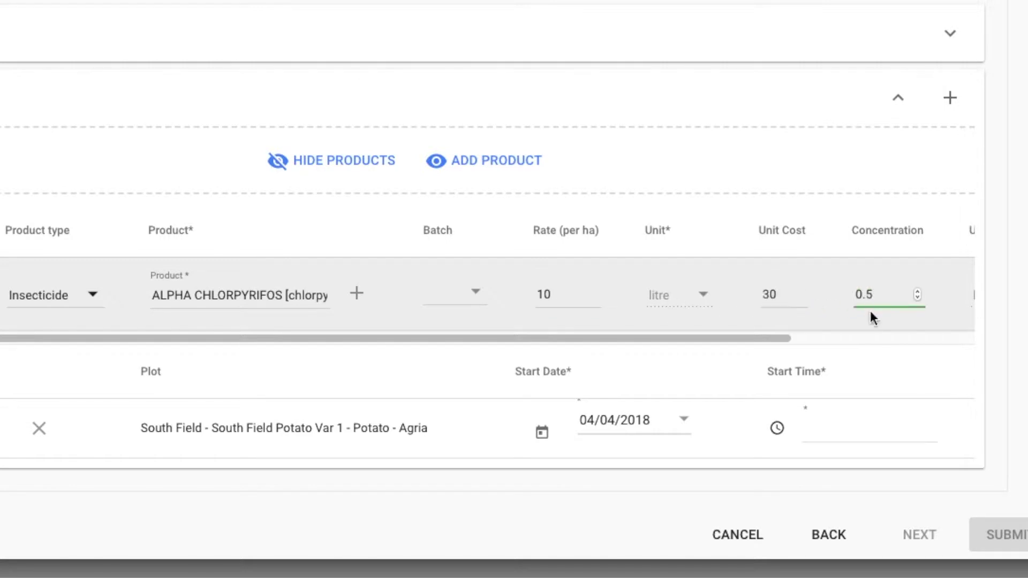
pyautogui.moveTo(748, 339)
pyautogui.mouseDown()
pyautogui.moveTo(920, 338)
pyautogui.moveTo(706, 338)
pyautogui.mouseUp()
pyautogui.click(941, 298)
pyautogui.click(937, 340)
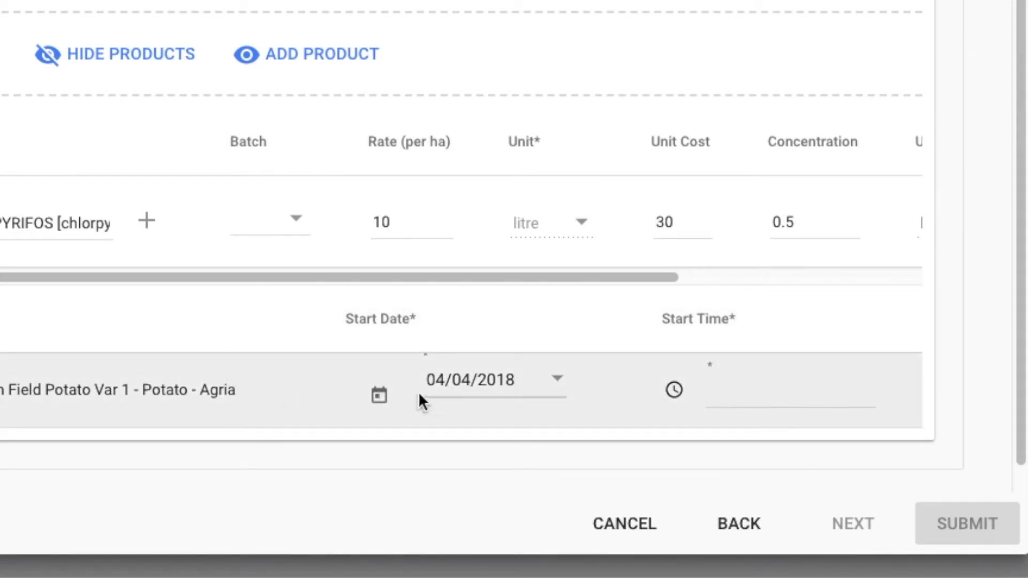
# Set the start date of the plot's spraying to 18/04/2018
pyautogui.click(382, 397)
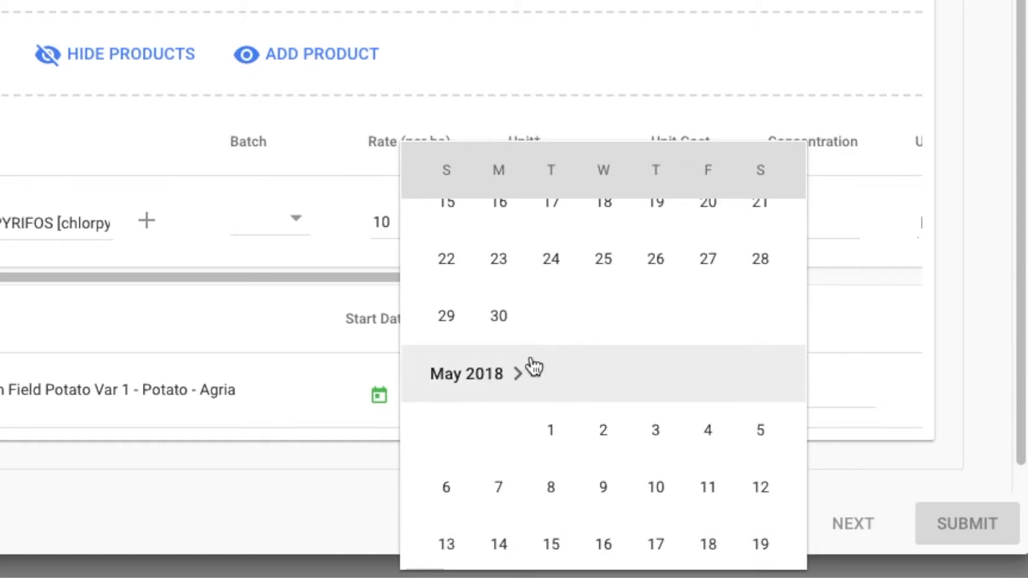
pyautogui.scroll(3, 573, 356)
pyautogui.scroll(2, 570, 351)
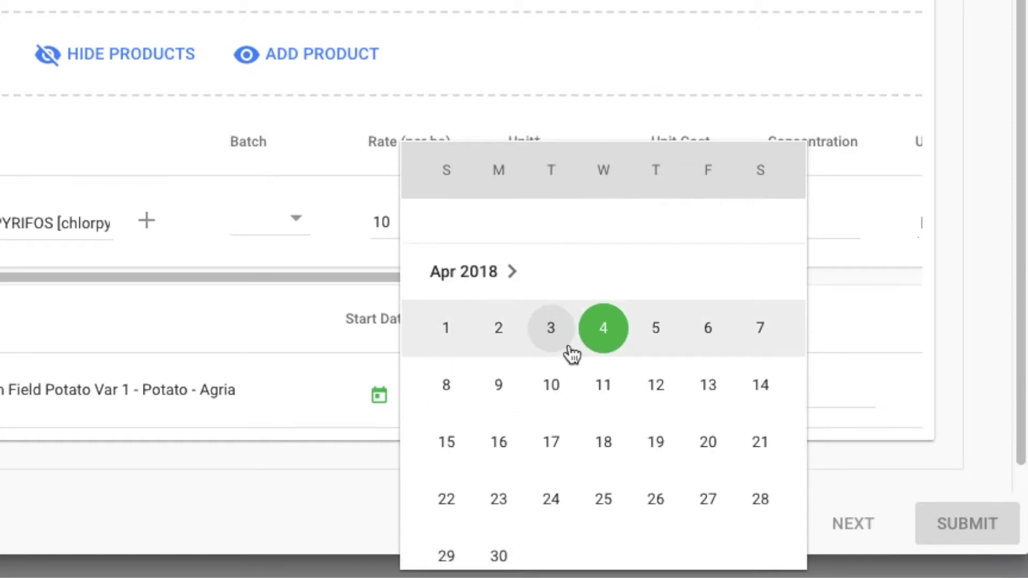
pyautogui.click(604, 444)
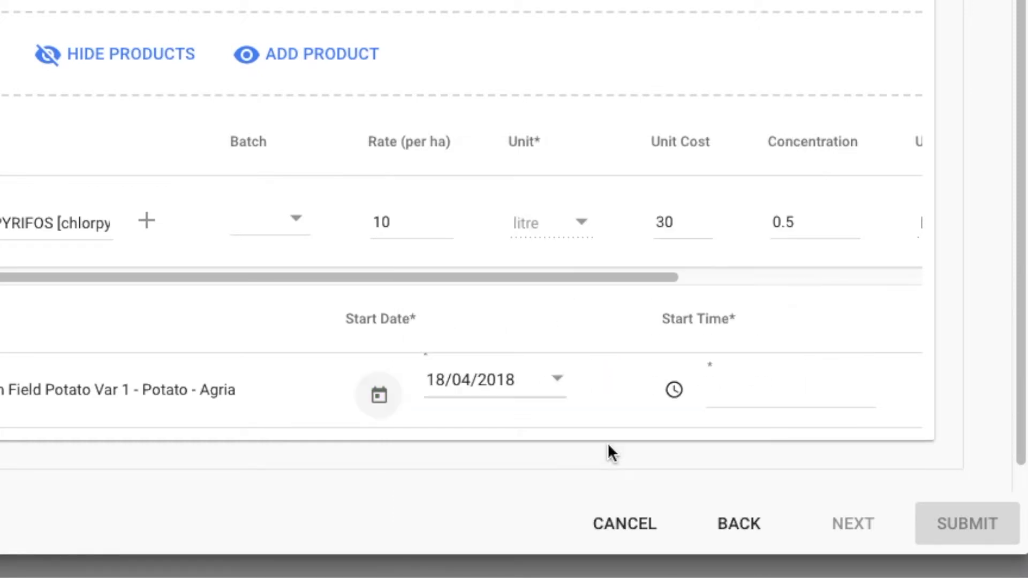
# Set the start time of the plot's spraying to 09:00 am and continue to the third step of the operation
pyautogui.click(711, 391)
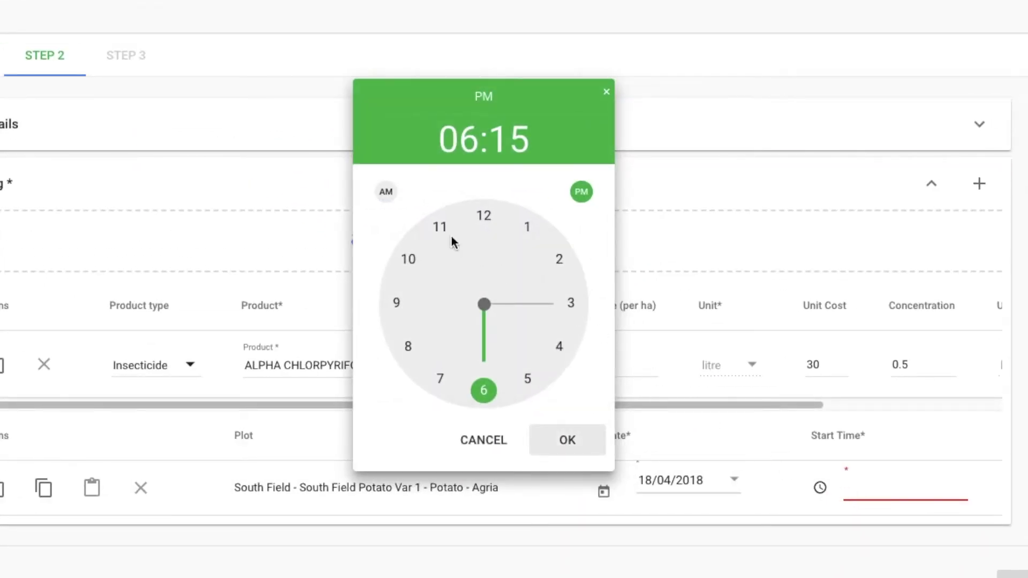
pyautogui.click(385, 199)
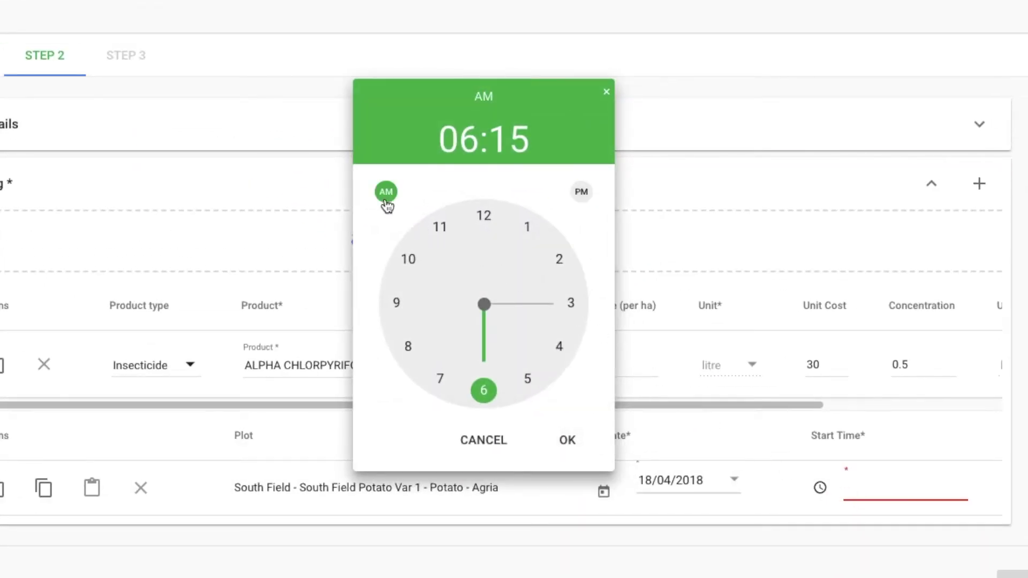
pyautogui.click(397, 304)
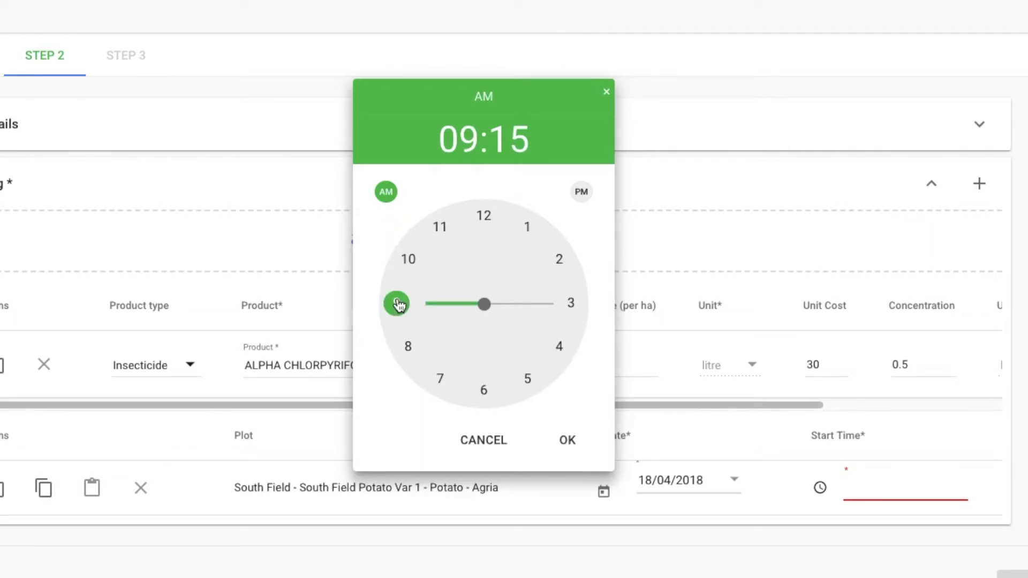
pyautogui.click(569, 449)
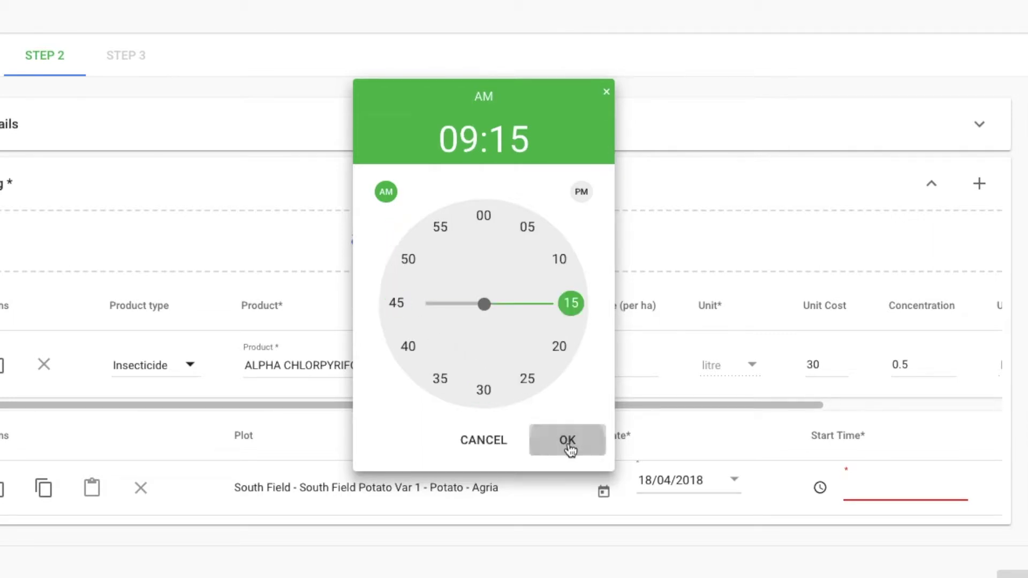
pyautogui.click(488, 227)
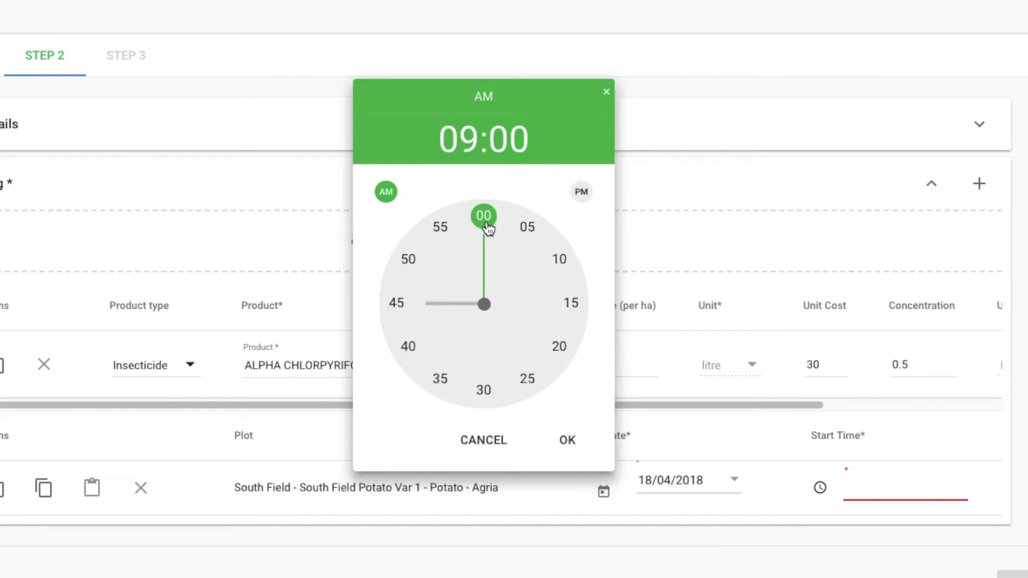
pyautogui.click(568, 445)
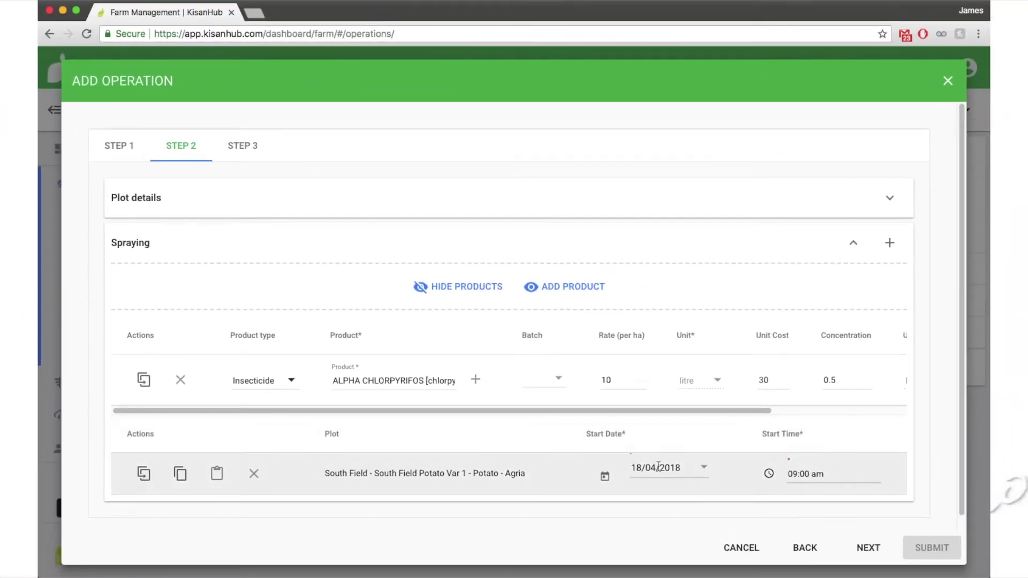
pyautogui.click(869, 552)
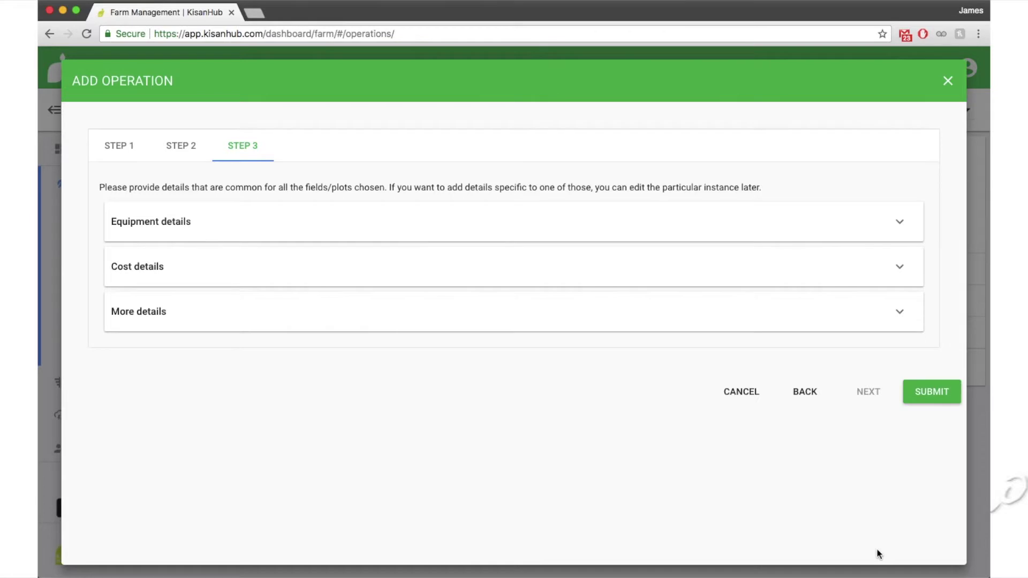
# In the Equipment details, start registering new equipment with the second listed team, the name John Deere Sprayer 2018 and model AA20
pyautogui.click(899, 225)
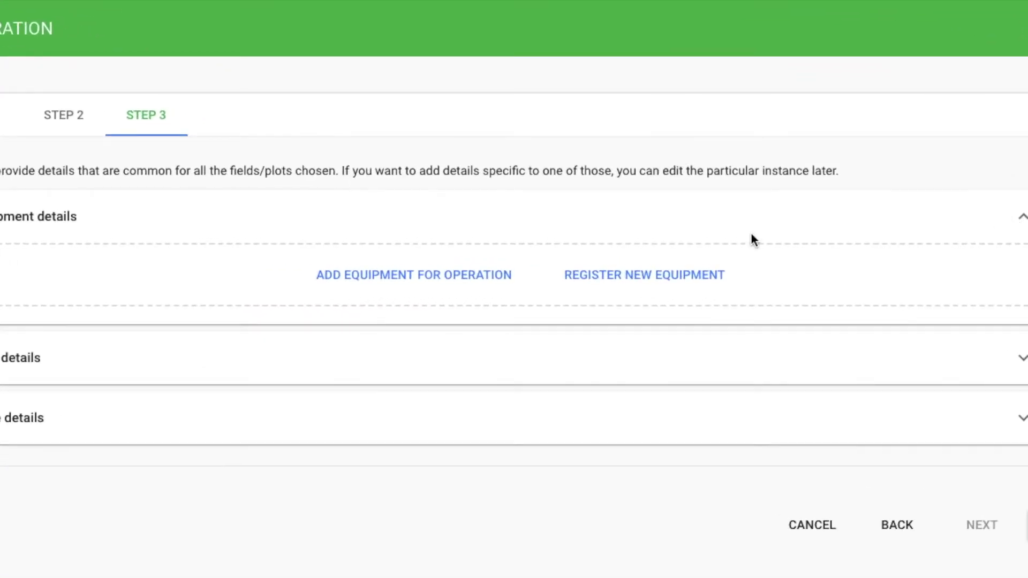
pyautogui.click(642, 294)
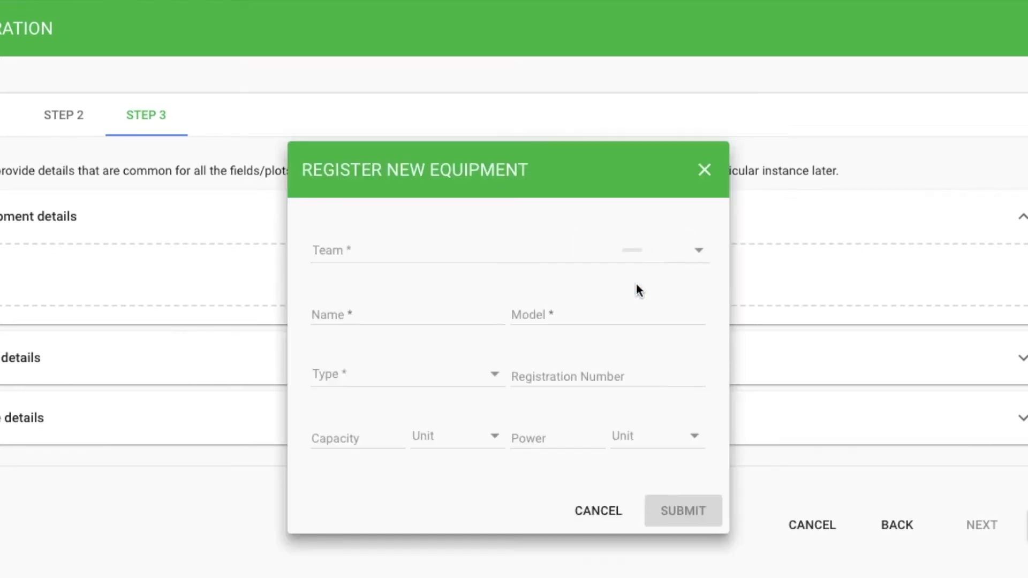
pyautogui.click(695, 224)
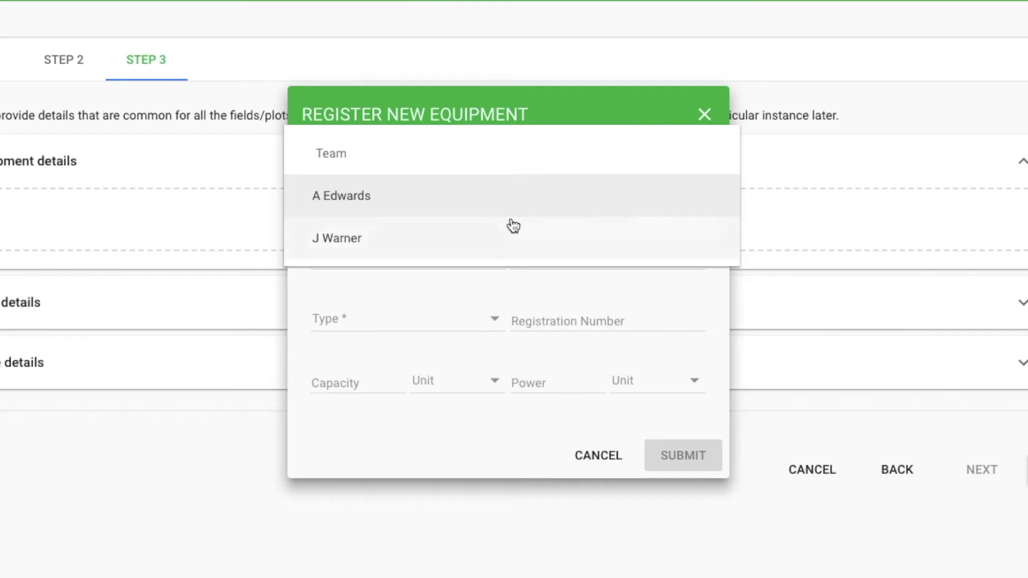
pyautogui.click(480, 234)
pyautogui.click(442, 257)
pyautogui.write('John Deere Sprayer 2018')
pyautogui.click(537, 255)
pyautogui.write('AA20')
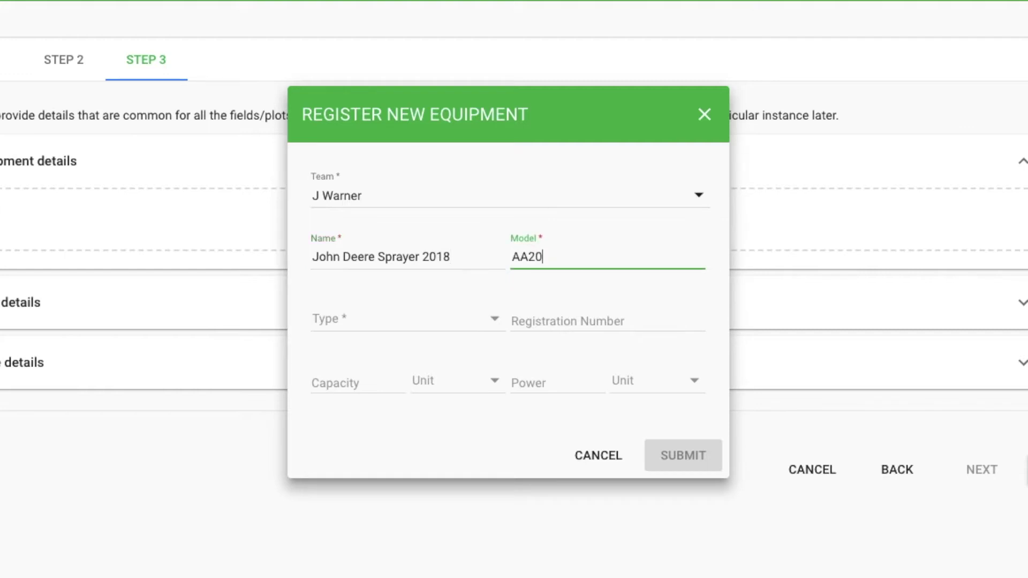
# Set the new equipment's type to Sprayer and its registration number to 00100
pyautogui.click(480, 324)
pyautogui.scroll(-2, 454, 371)
pyautogui.click(455, 401)
pyautogui.click(557, 322)
pyautogui.write('0010')
# Give the new sprayer a capacity of 50 gallon and a power of 1000 watt, and submit the registration
pyautogui.click(399, 381)
pyautogui.write('50')
pyautogui.click(456, 382)
pyautogui.click(479, 492)
pyautogui.press('Tab')
pyautogui.write('1000')
pyautogui.click(661, 385)
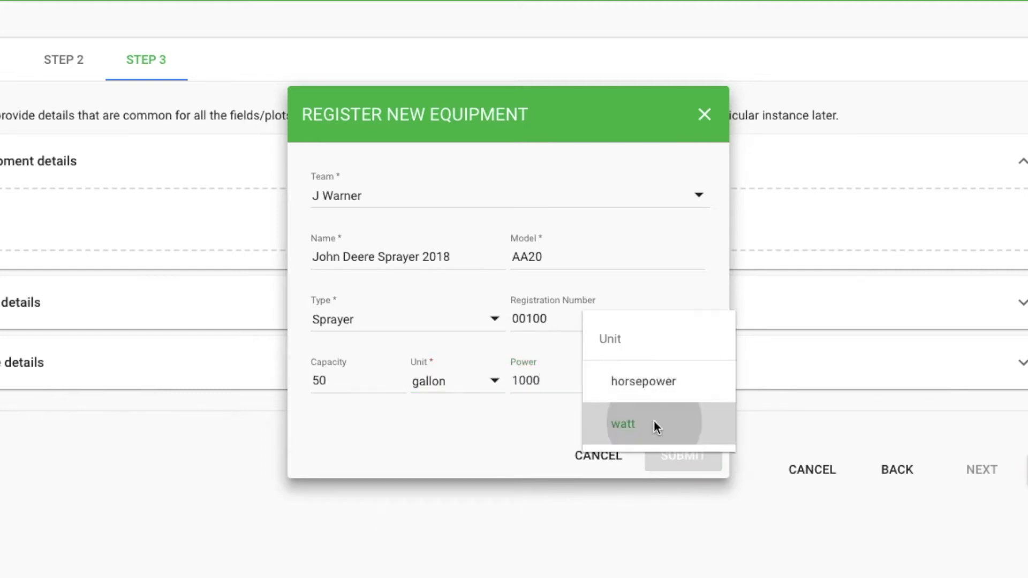
pyautogui.click(654, 421)
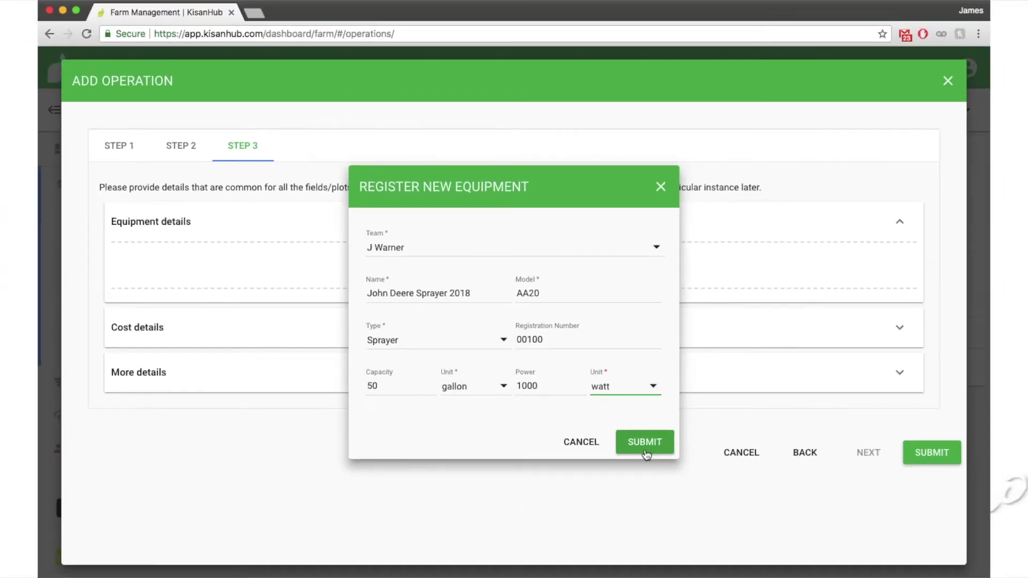
pyautogui.click(685, 468)
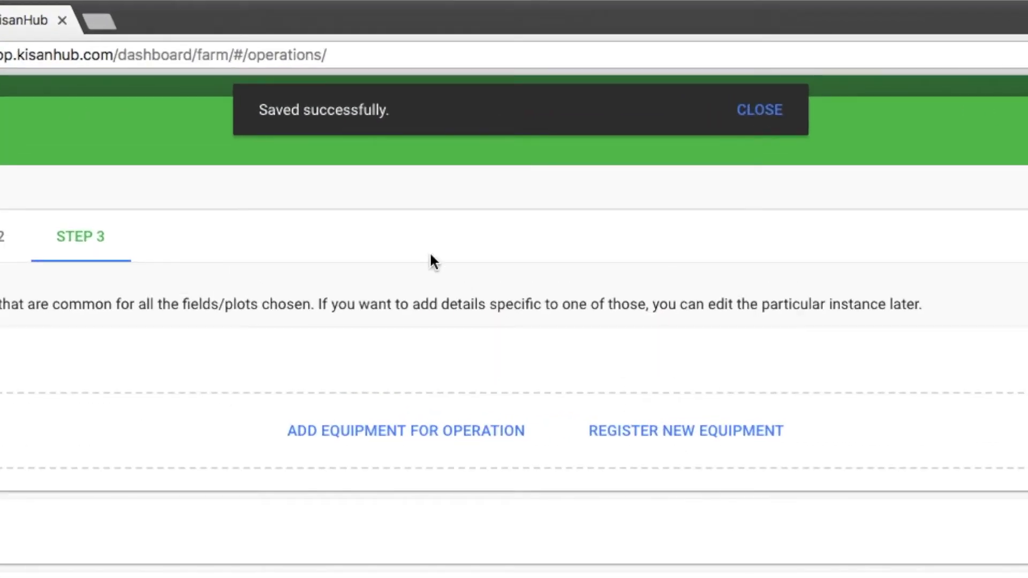
pyautogui.click(767, 112)
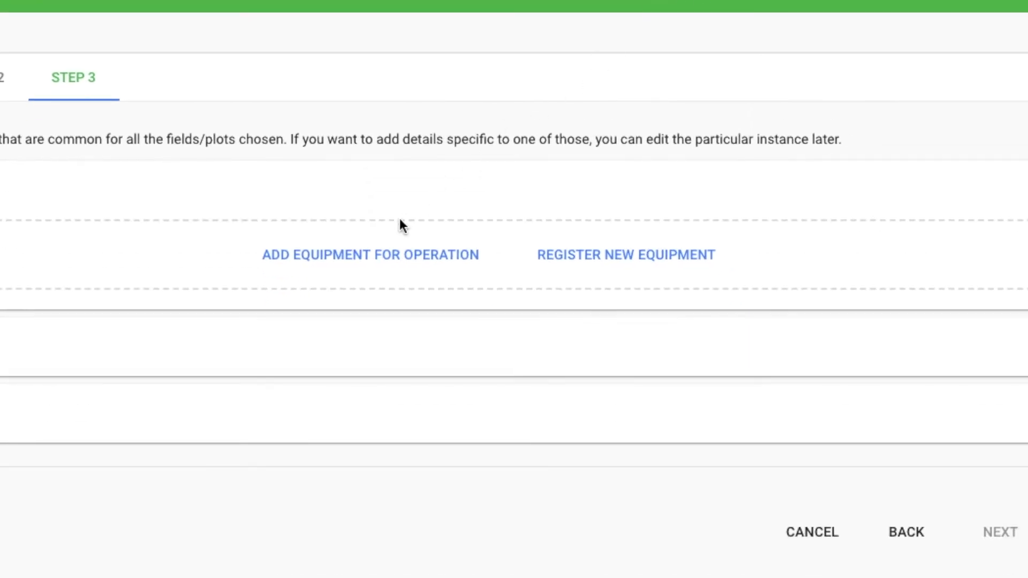
# Add John Deere Sprayer 2018 as equipment for the operation with 50 operational hours at a cost per hour of 10
pyautogui.click(367, 268)
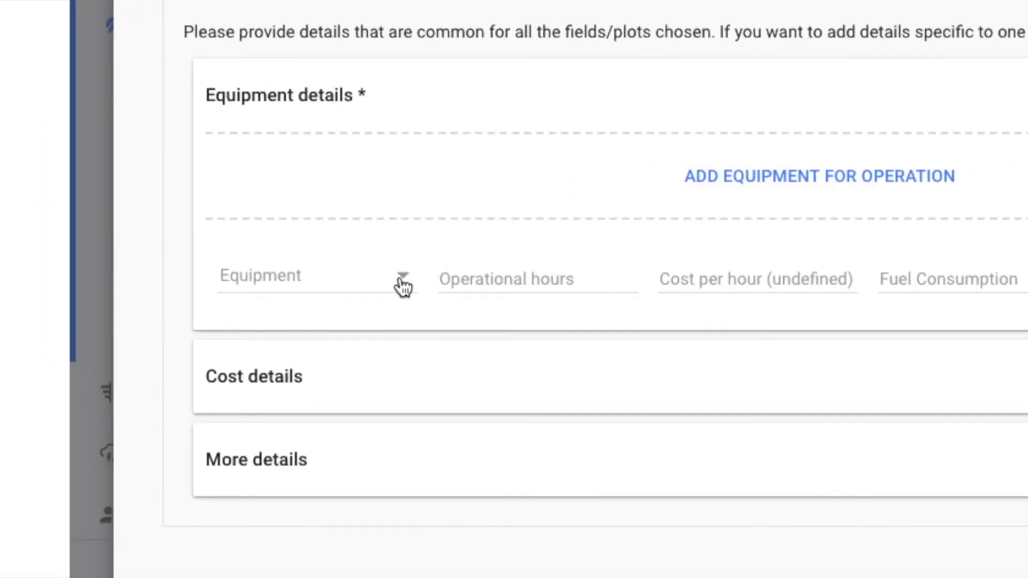
pyautogui.click(217, 319)
pyautogui.click(403, 288)
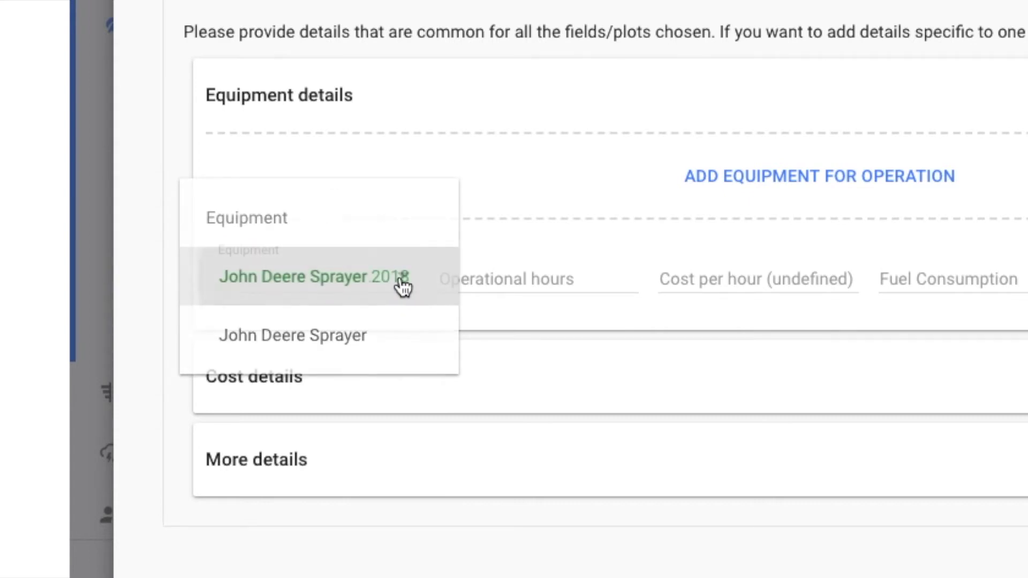
pyautogui.click(503, 273)
pyautogui.write('50')
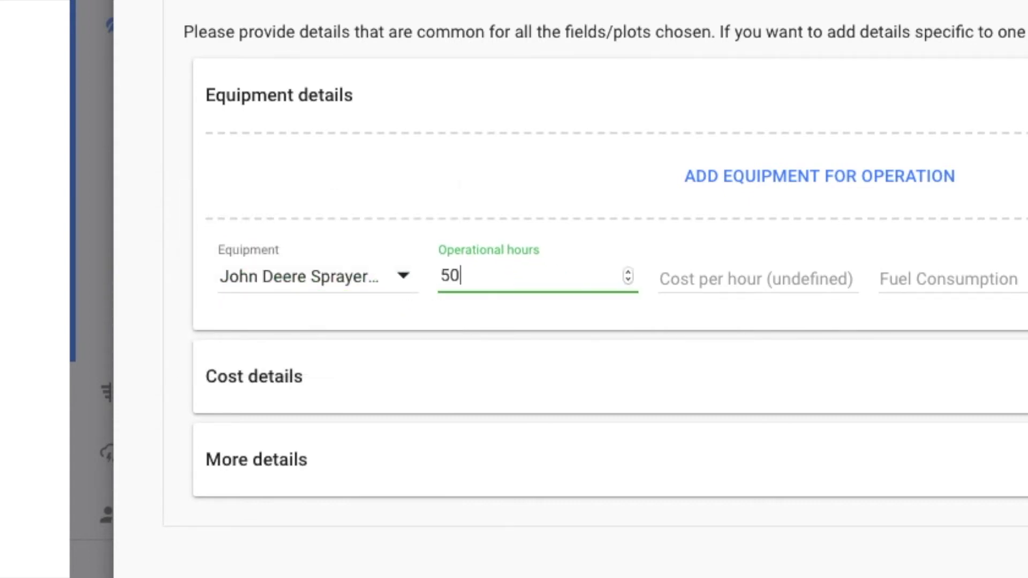
pyautogui.click(691, 278)
pyautogui.write('10')
# Set the sprayer's fuel consumption to 20 gallon with a unit cost of 5
pyautogui.click(924, 279)
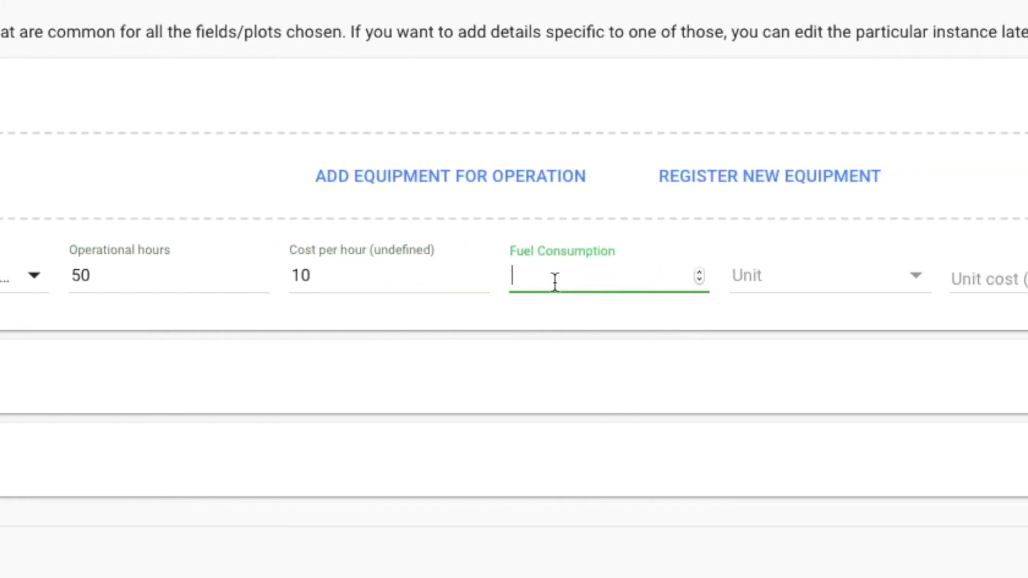
pyautogui.write('20')
pyautogui.click(823, 282)
pyautogui.click(827, 282)
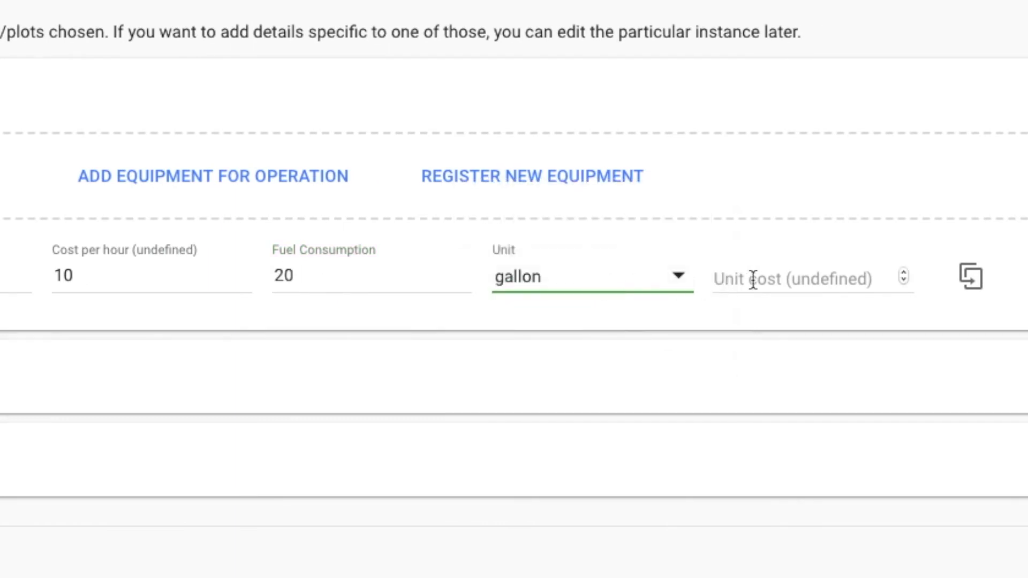
pyautogui.click(779, 279)
pyautogui.write('5')
pyautogui.click(779, 308)
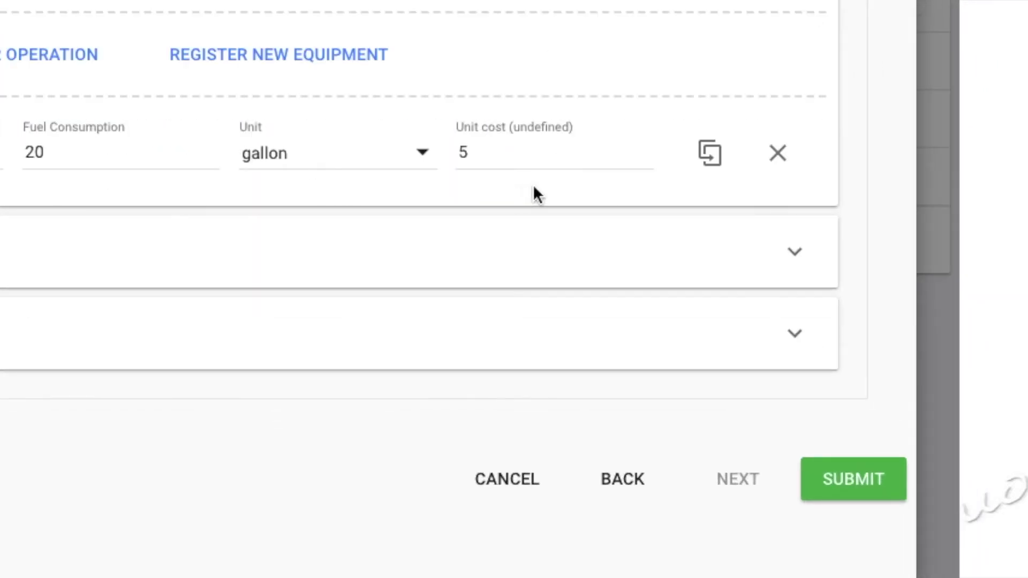
# In the Cost details, add a cost named Sprayer Coolant at 0.10 per hectare
pyautogui.click(803, 257)
pyautogui.click(516, 312)
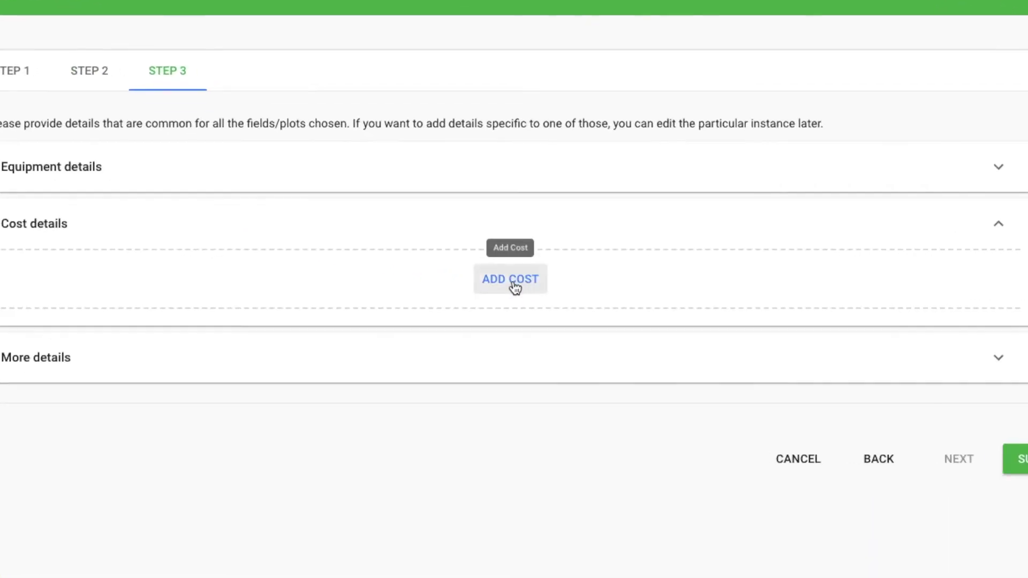
pyautogui.click(408, 353)
pyautogui.write('Sprayer Coolant')
pyautogui.click(508, 367)
pyautogui.write('0.10')
pyautogui.click(501, 384)
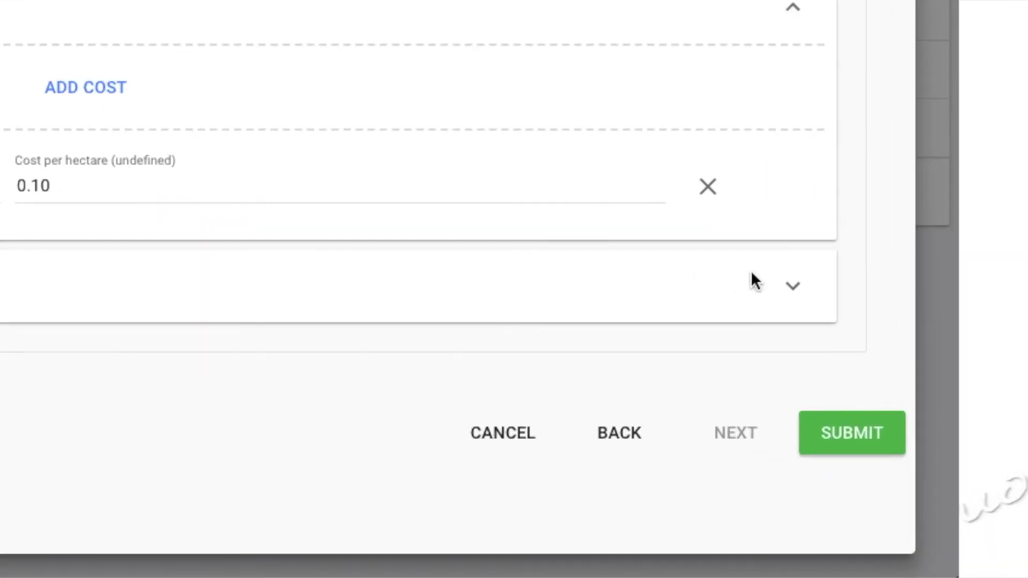
# In More details, enter the note "Only spray if weather clear." and the reason "Deter insect infestation.", and submit the operation
pyautogui.click(794, 287)
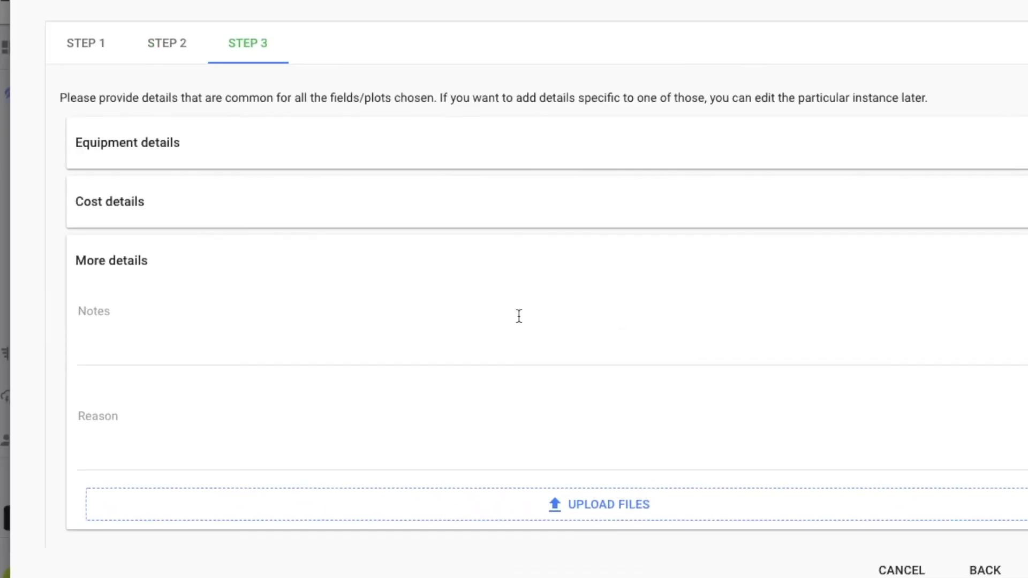
pyautogui.click(519, 315)
pyautogui.write('Only spray if weather clear.')
pyautogui.click(473, 403)
pyautogui.write('Deter inse')
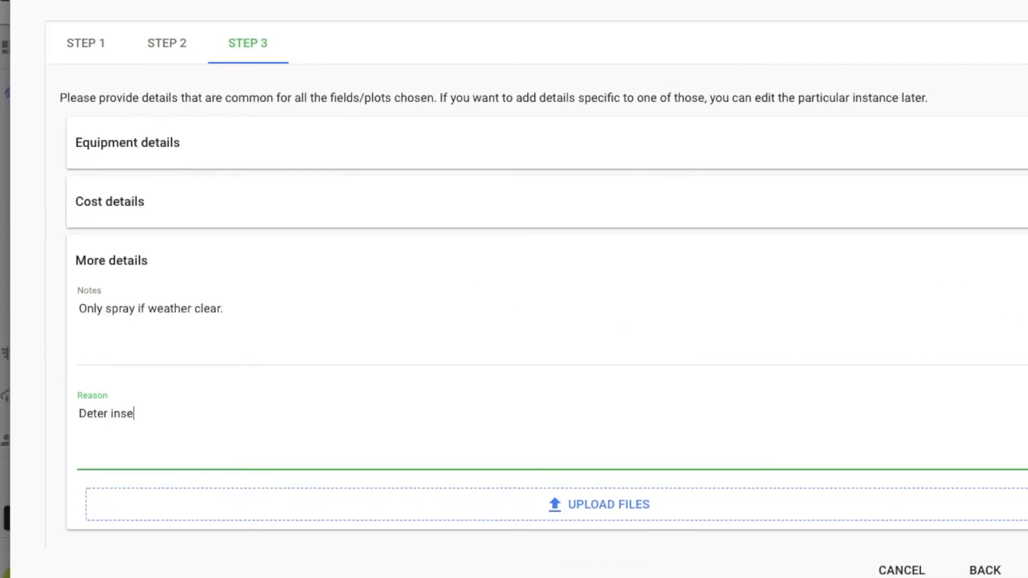
pyautogui.write('ct infestation.')
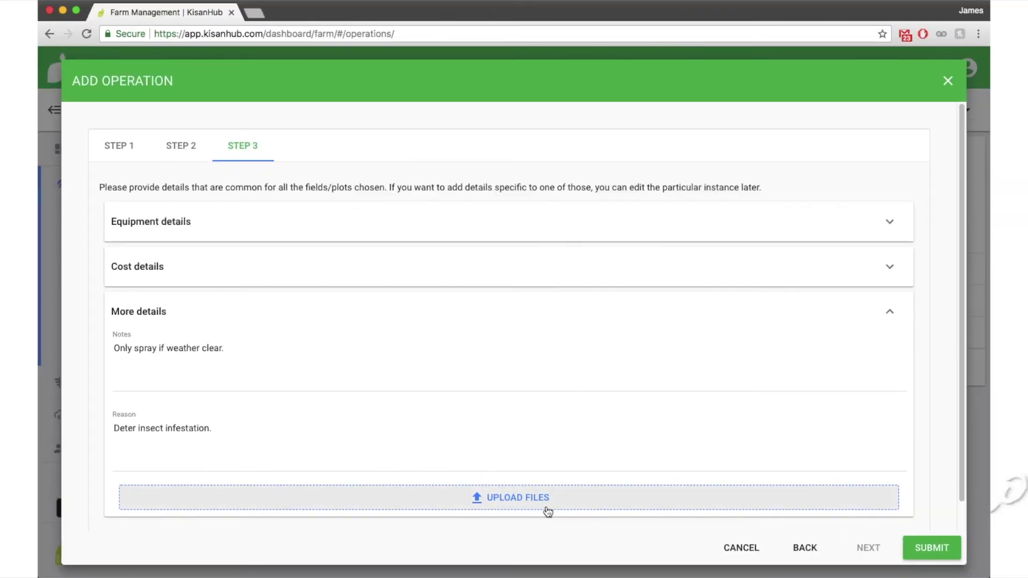
pyautogui.click(937, 557)
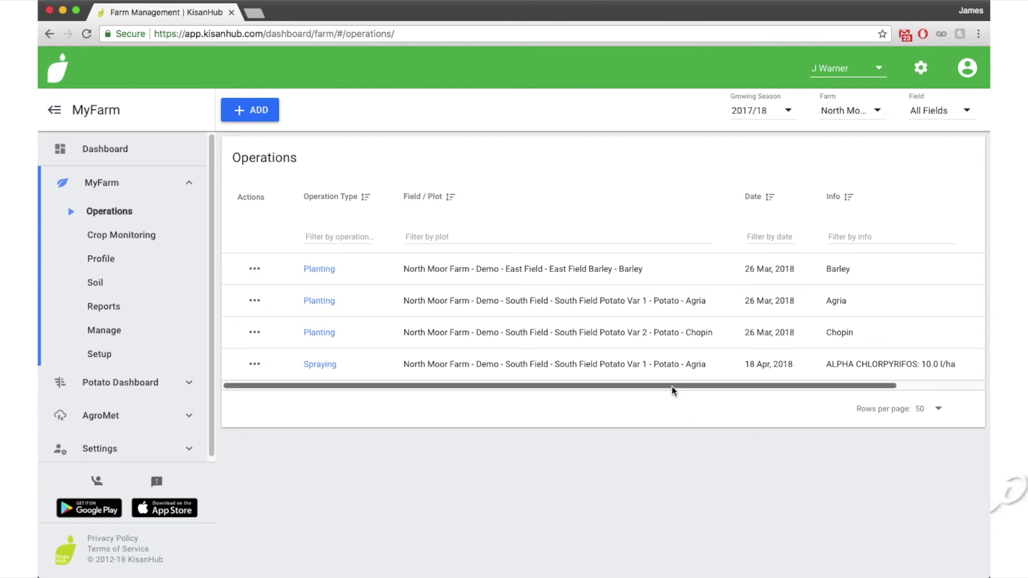
# Mark the overdue Chopin planting operation on South Field Potato Var 2 as completed
pyautogui.moveTo(674, 390); pyautogui.dragTo(769, 379)
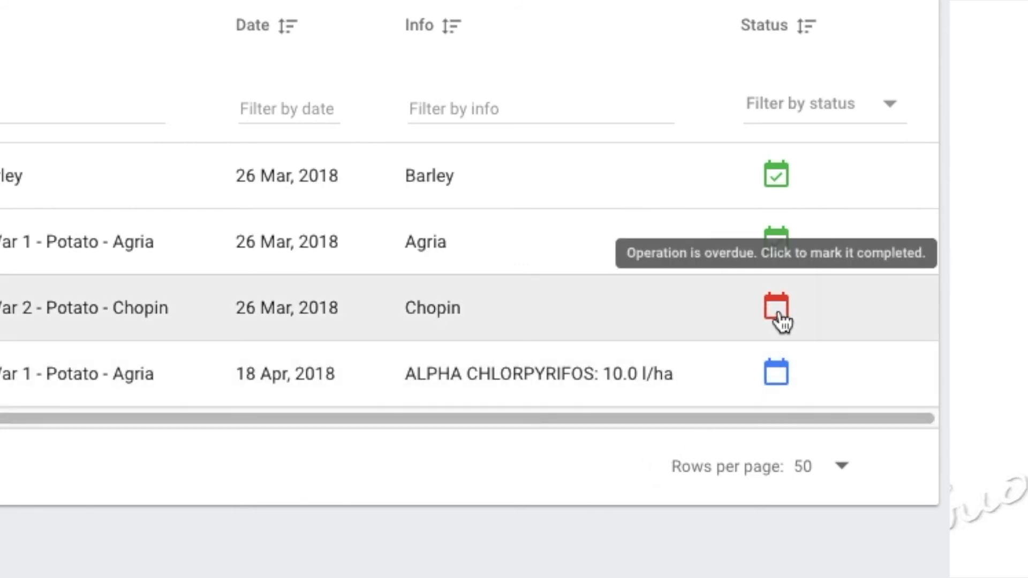
pyautogui.click(777, 314)
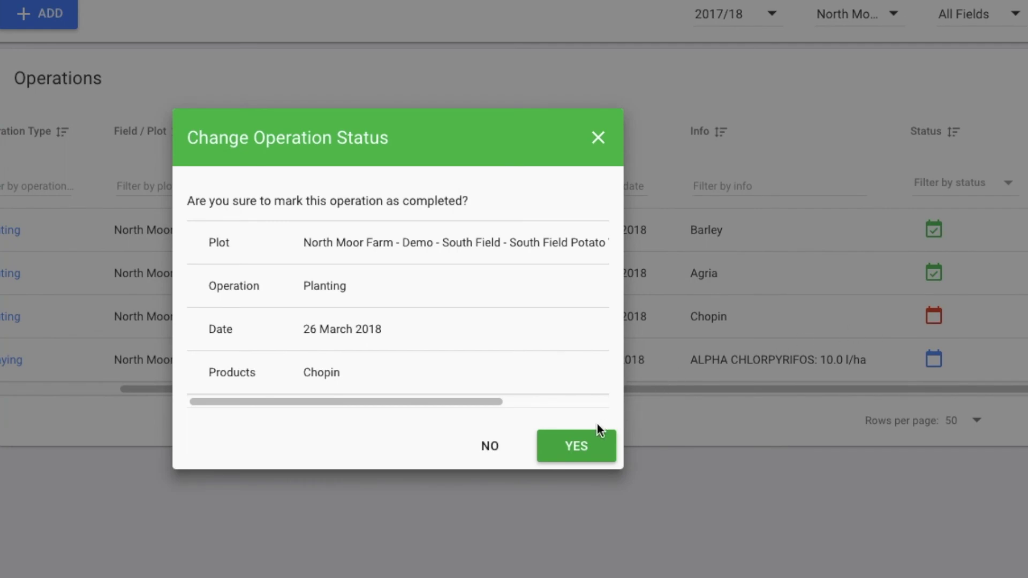
pyautogui.click(577, 462)
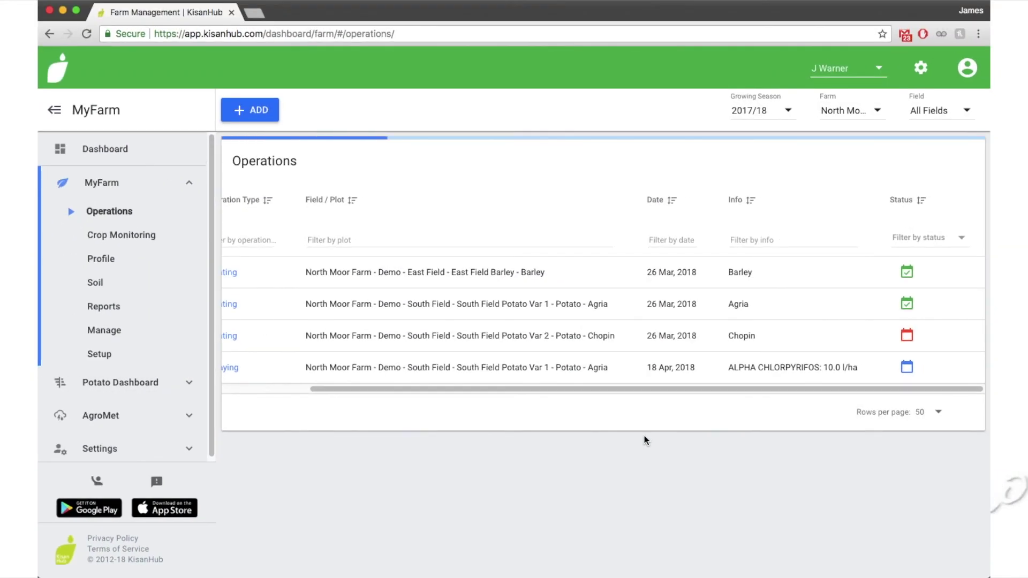
# View the available actions for the Spraying operation and close them without choosing one
pyautogui.moveTo(637, 385); pyautogui.dragTo(551, 397)
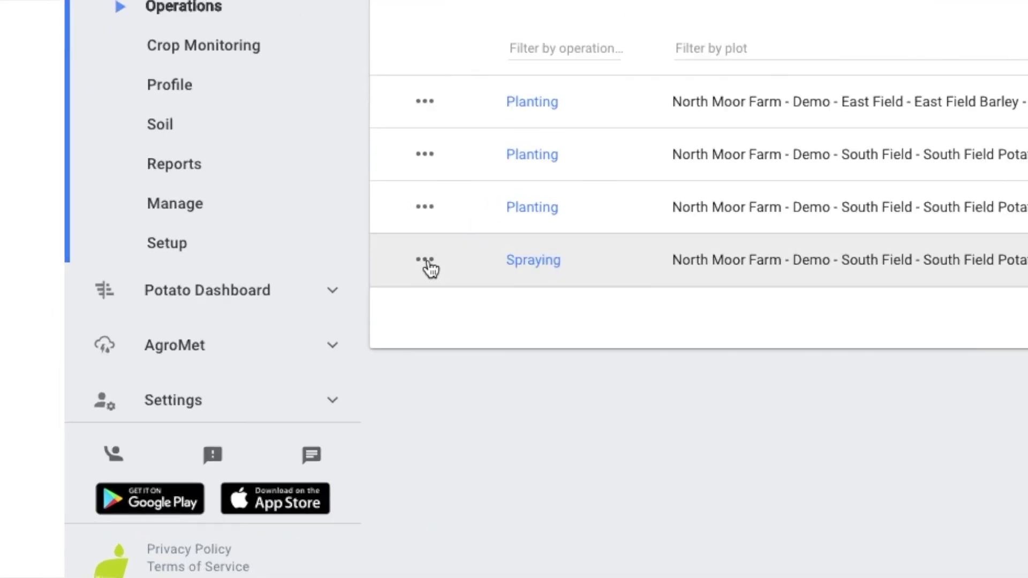
pyautogui.click(425, 260)
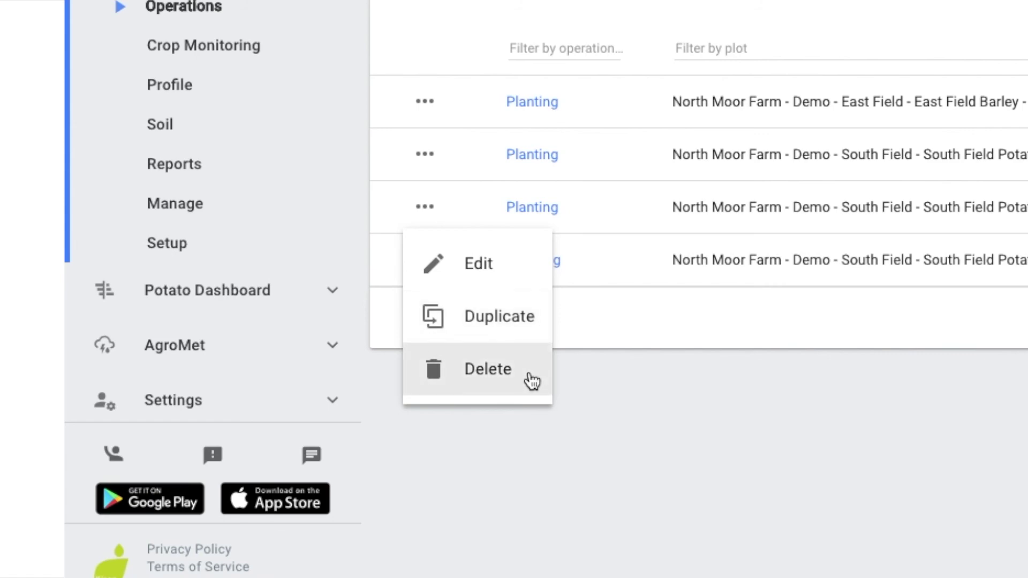
pyautogui.click(757, 444)
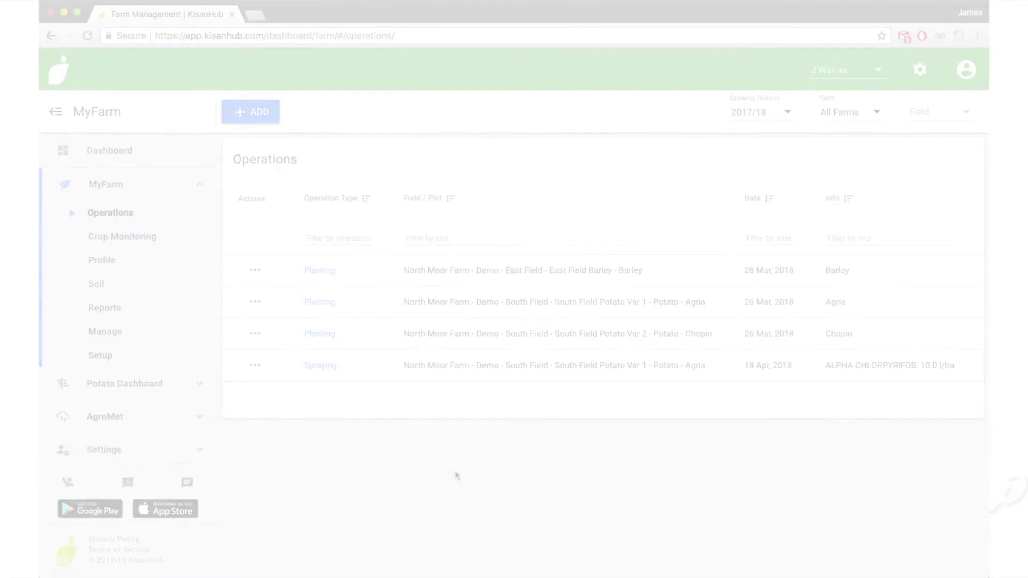